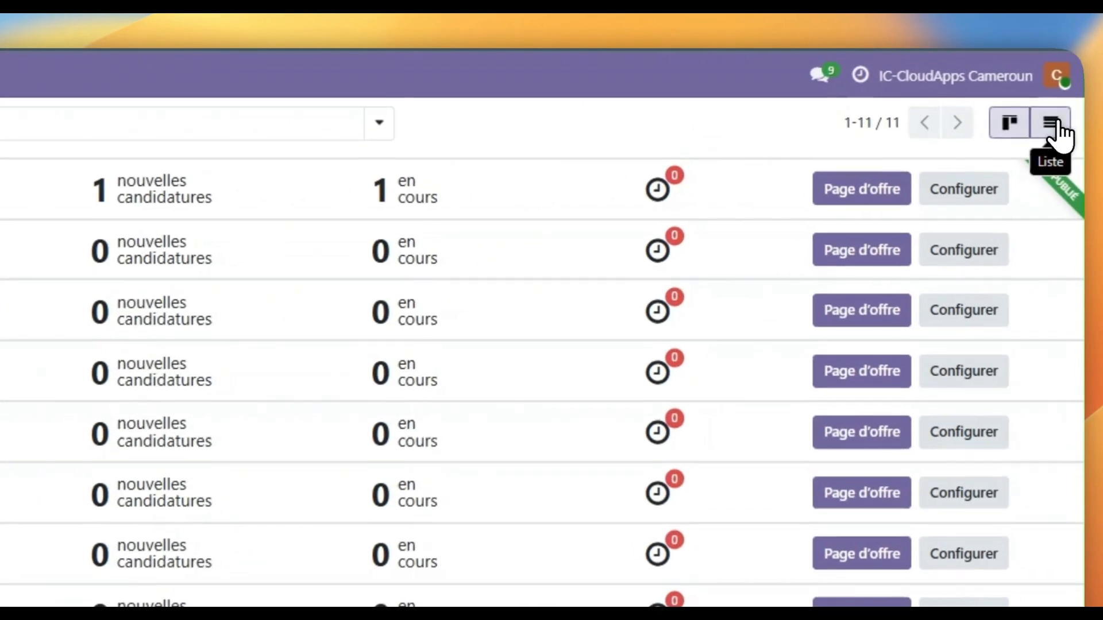
Preview the job positions in the list view and return to the kanban view.
left_click(1067, 85)
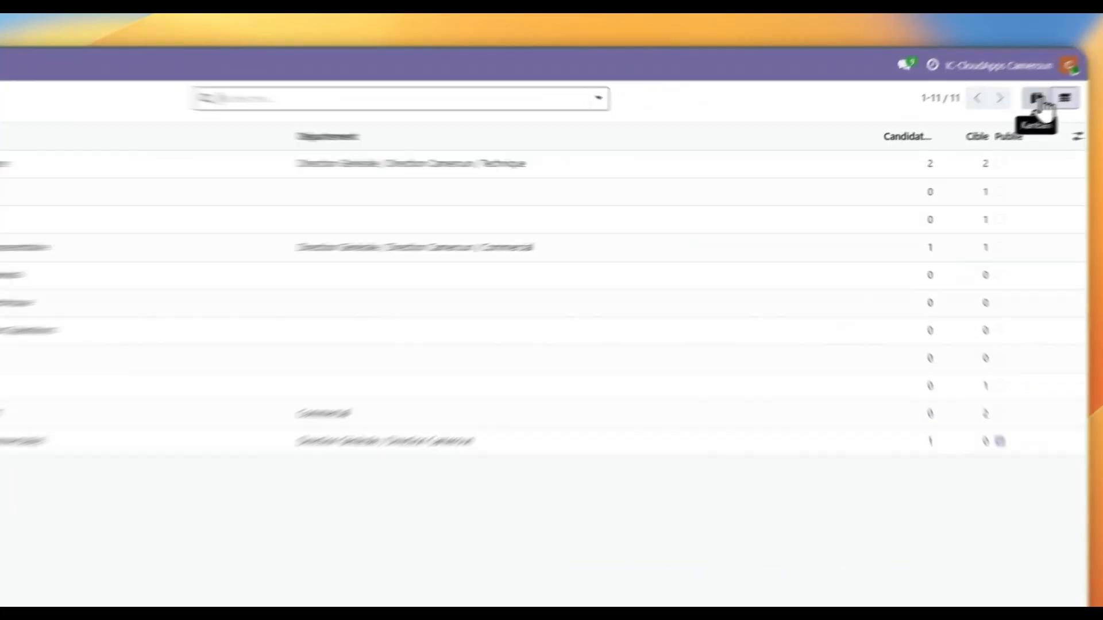
left_click(1048, 86)
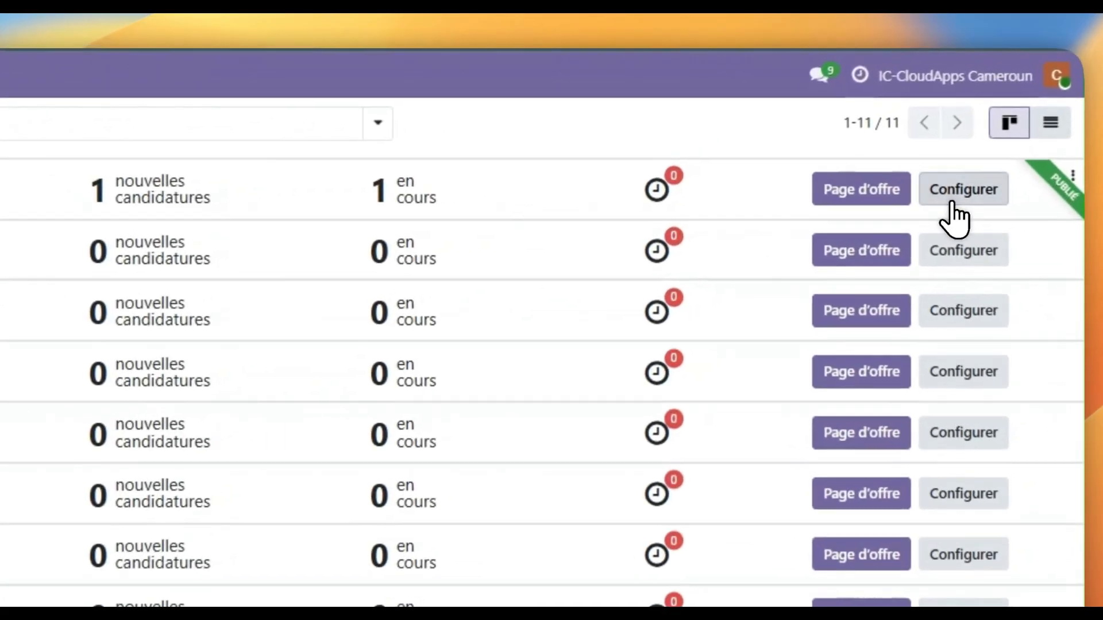
Review the summary and application information of the Directeur(rice) Commercial(e) position, along with its public application page.
left_click(979, 180)
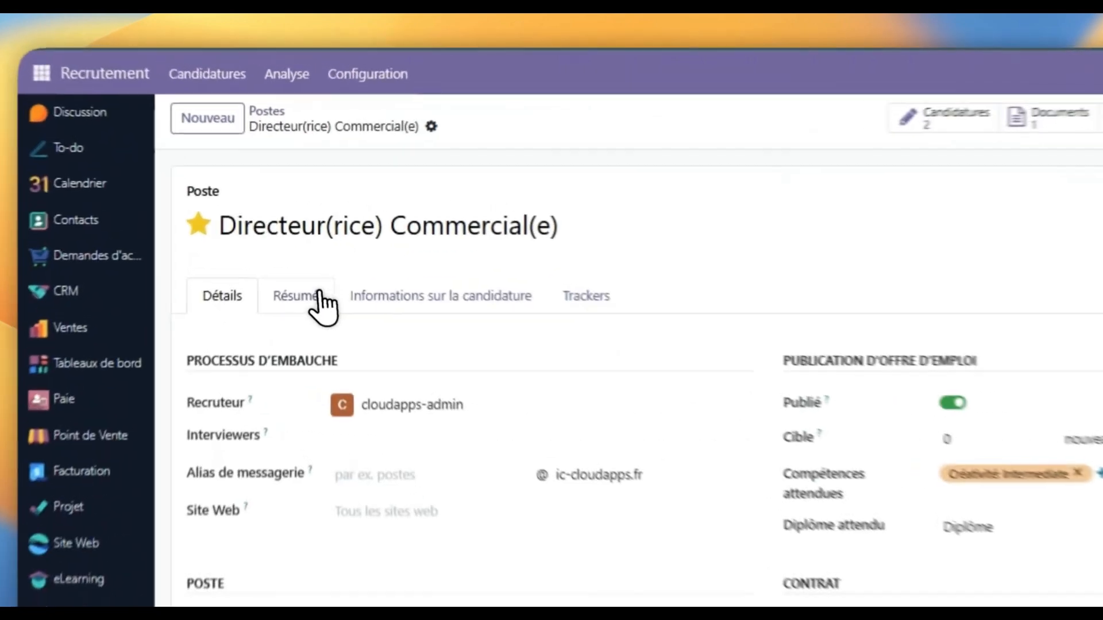
left_click(317, 295)
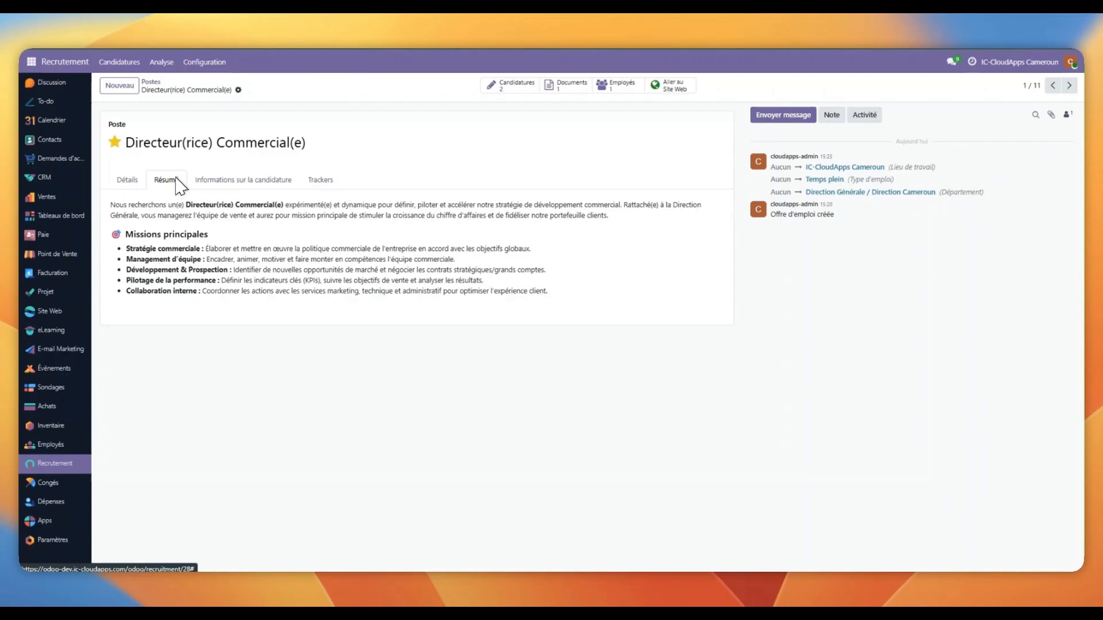
left_click(250, 184)
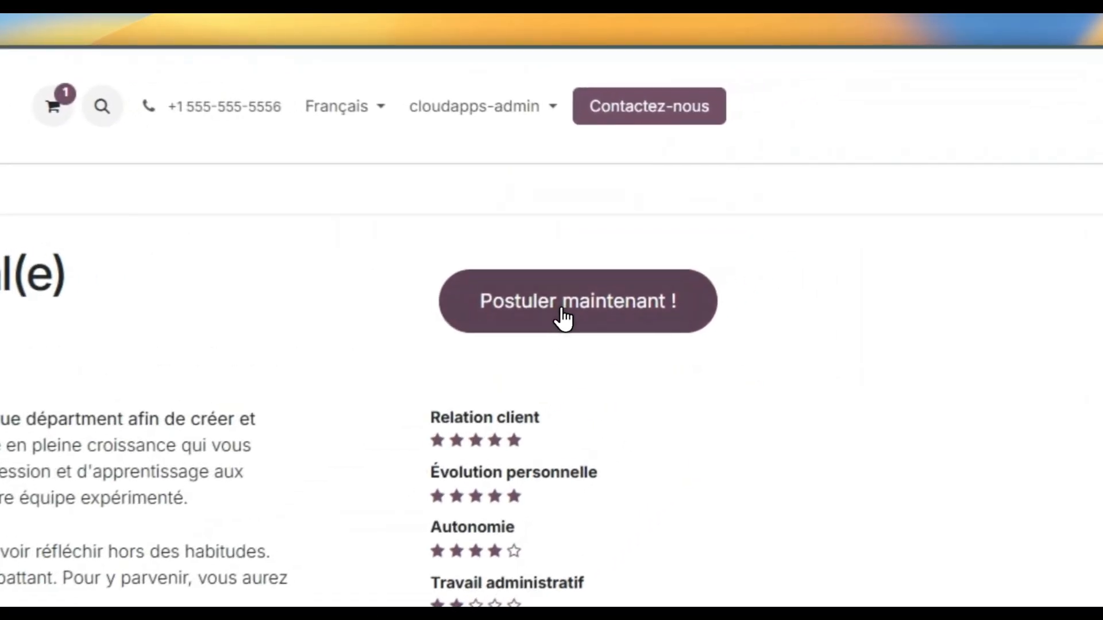
left_click(789, 185)
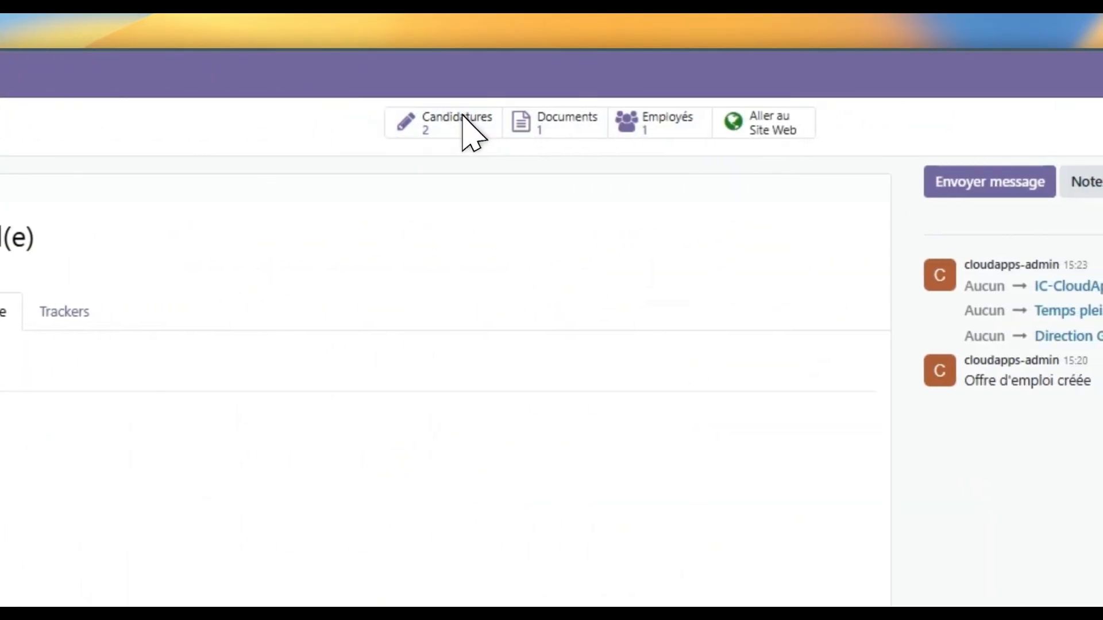
Examine the hired candidate's application for the Directeur(rice) Commercial(e) position, including the résumé and stage history, and return to the applications.
left_click(463, 118)
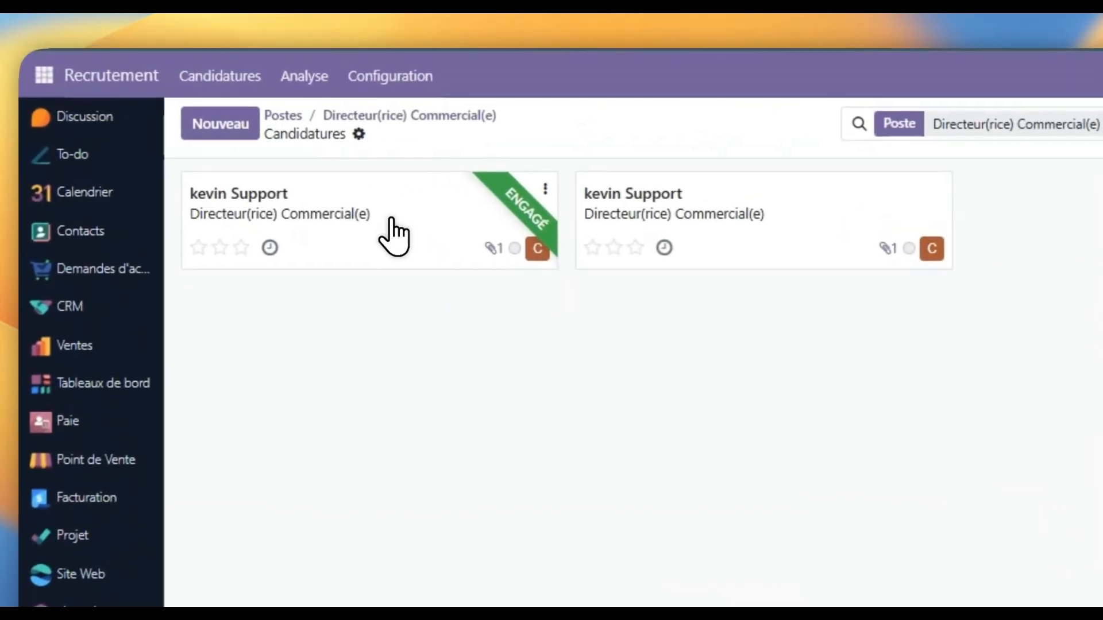
left_click(391, 224)
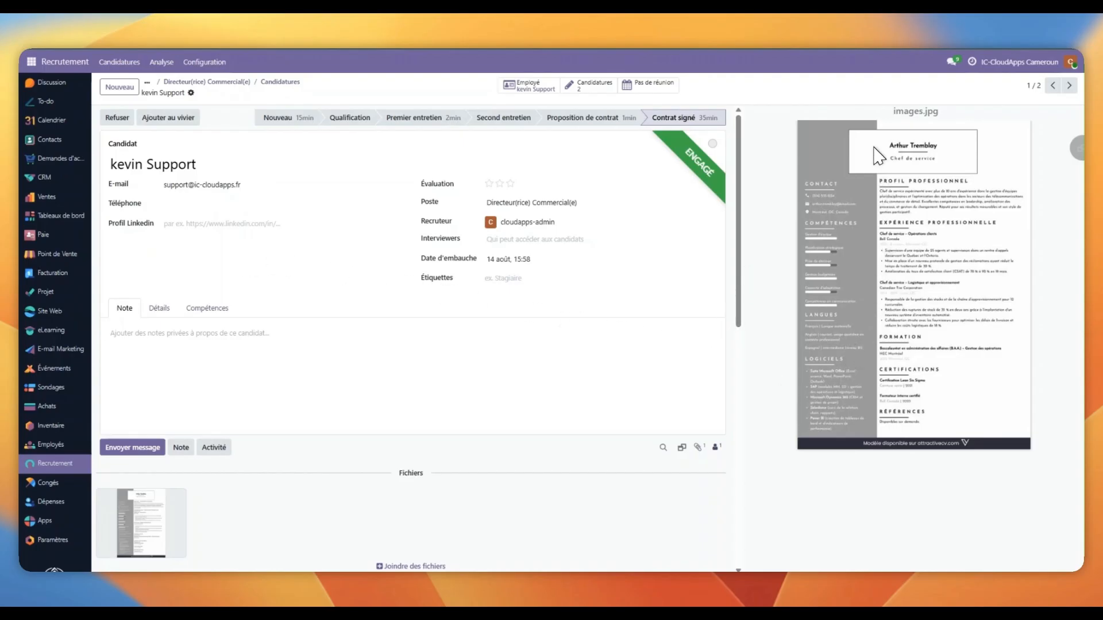
mouse_move(154, 530)
scroll(425, 497, "down", 5)
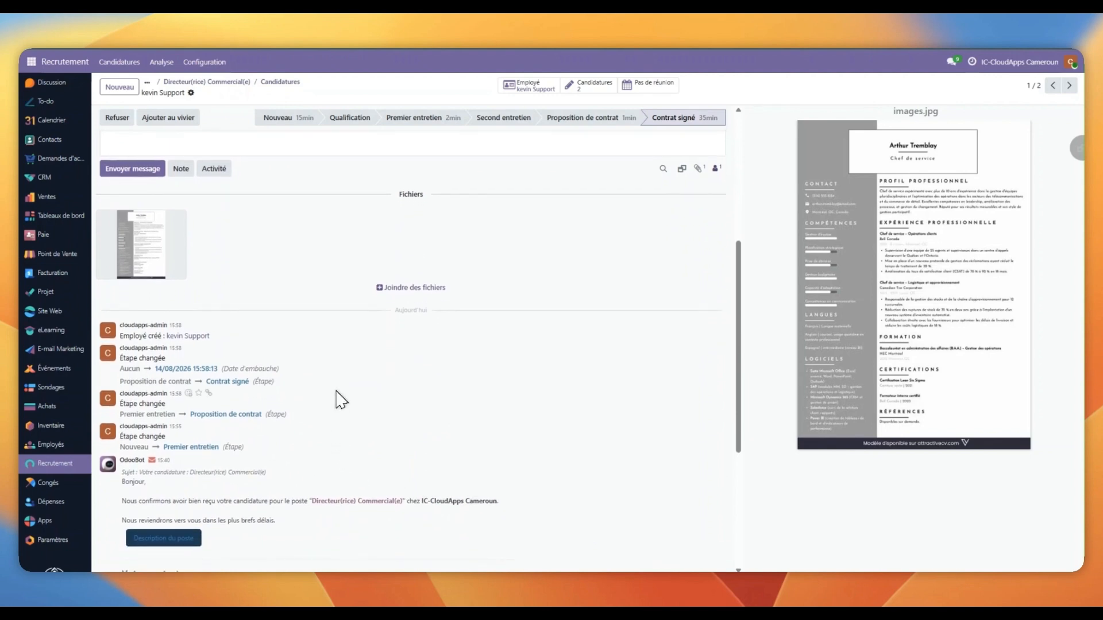
scroll(339, 399, "up", 5)
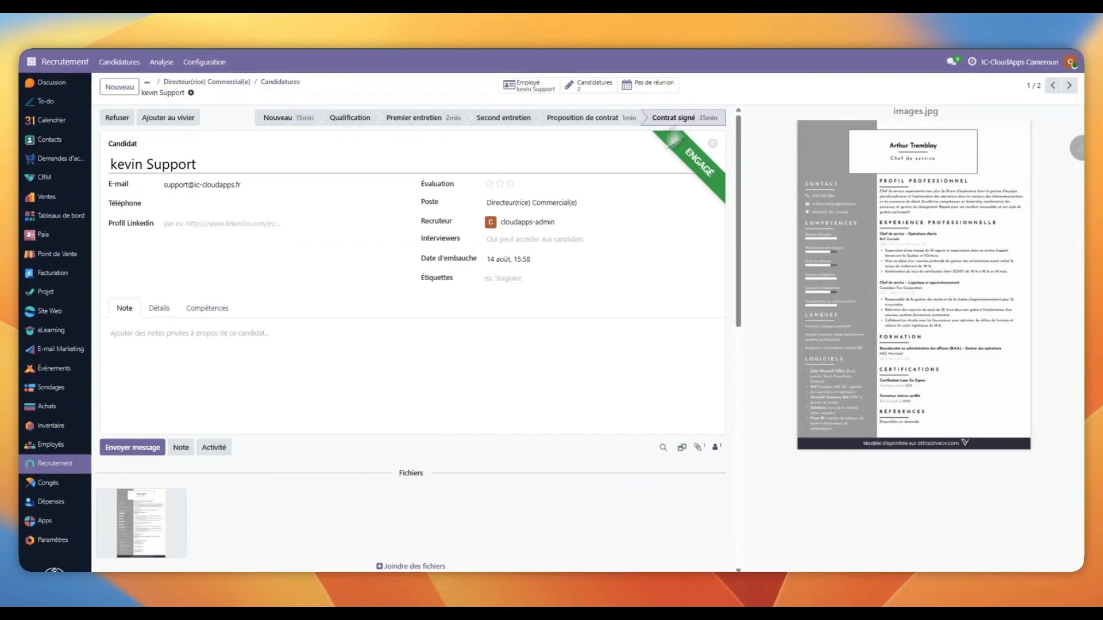
scroll(490, 343, "down", 1)
scroll(490, 344, "down", 3)
left_click(280, 82)
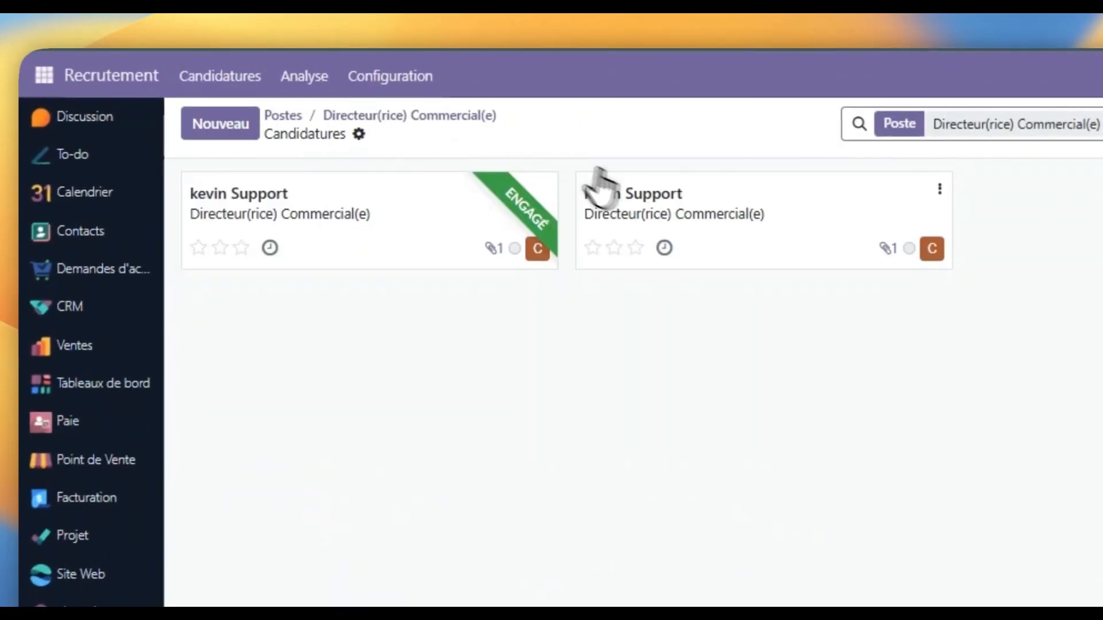
Open the not yet hired candidate's application and edit the candidate's name.
left_click(683, 217)
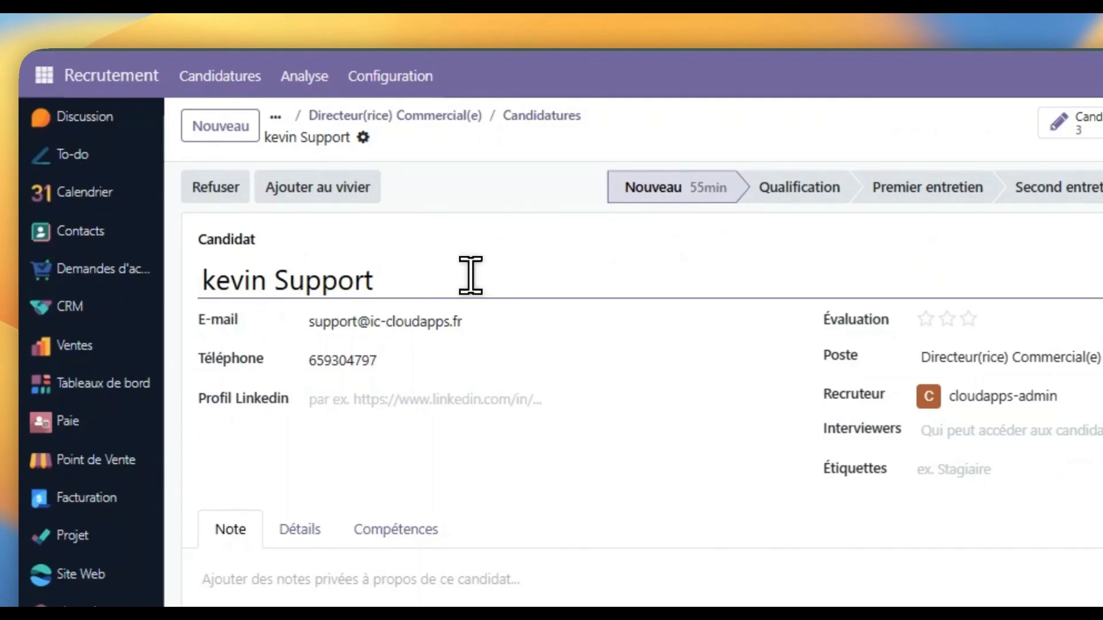
double_click(342, 281)
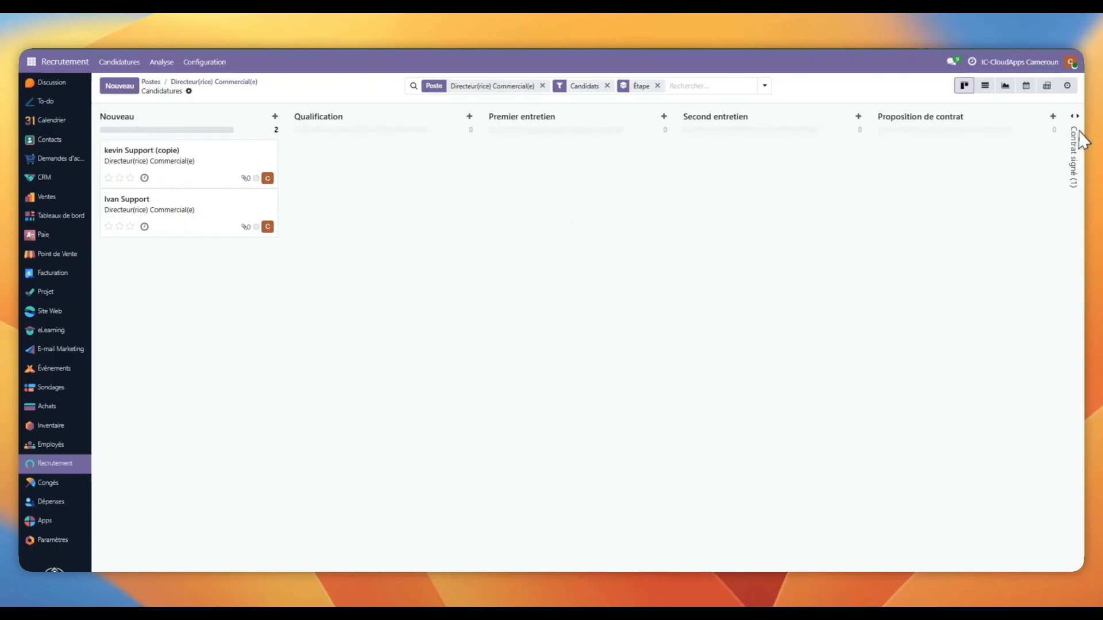
Advance the renamed candidate's application through Premier entretien and Second entretien to Contrat signé, and create an employee from it.
left_click(1071, 164)
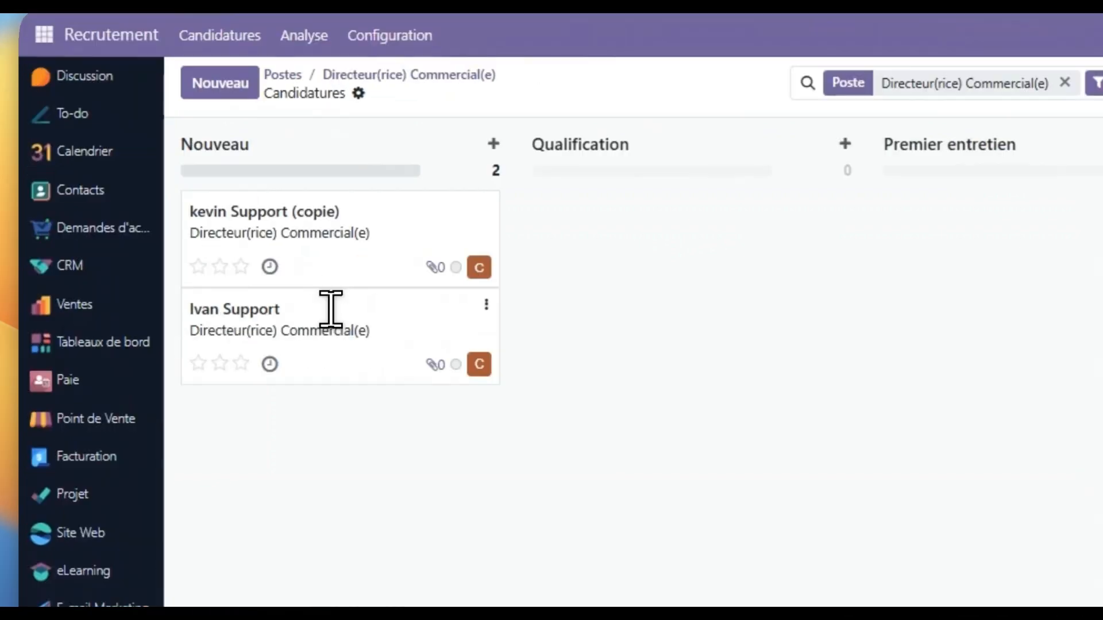
left_click(174, 201)
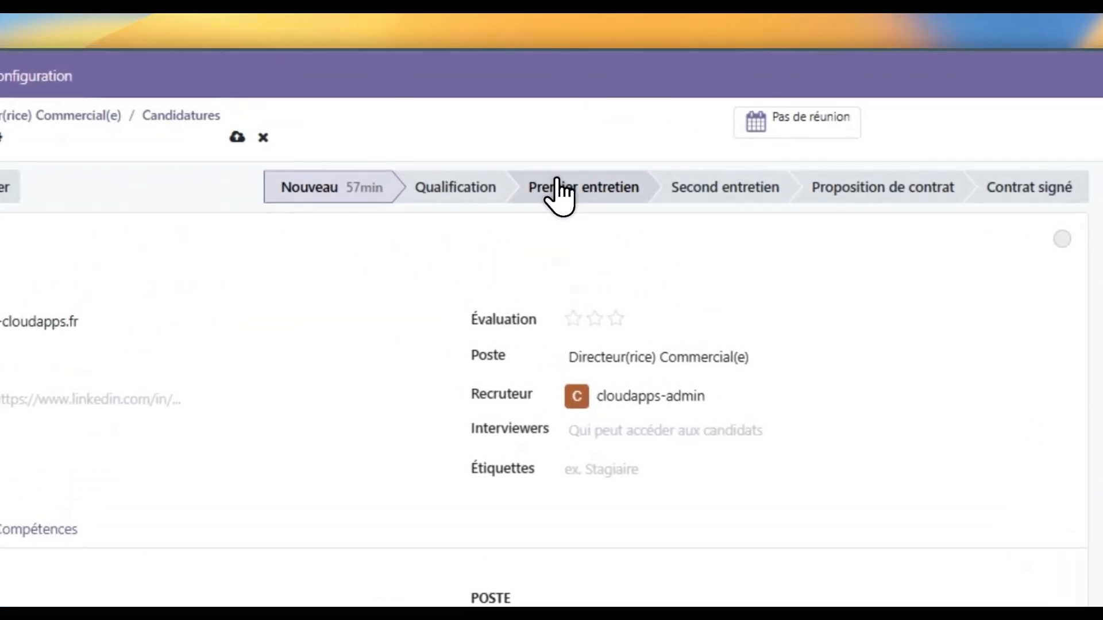
left_click(551, 185)
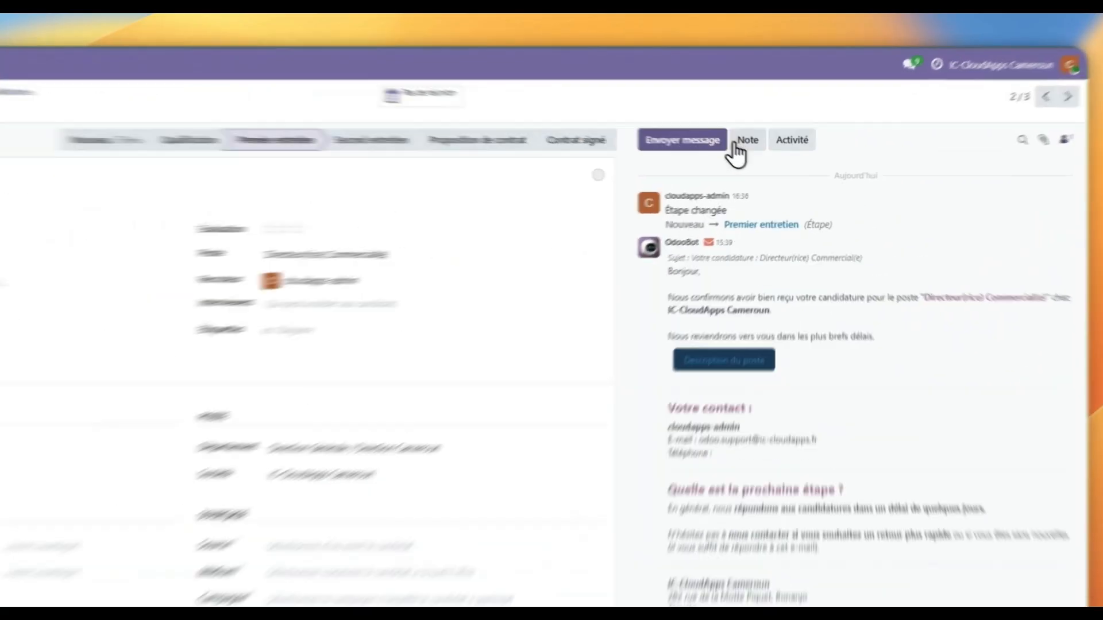
left_click(832, 117)
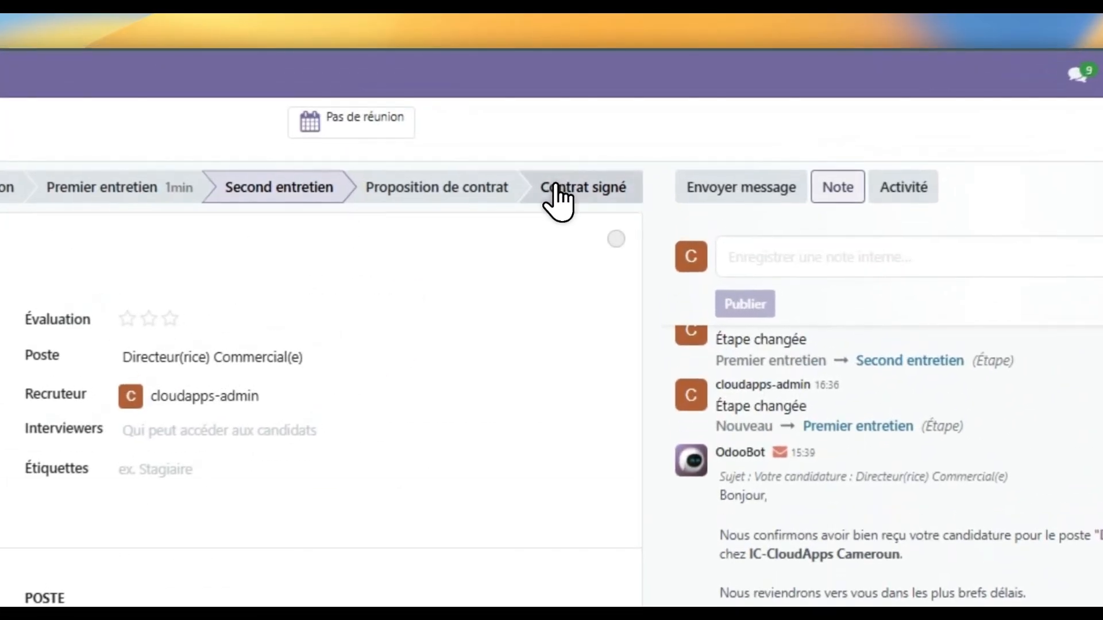
left_click(700, 121)
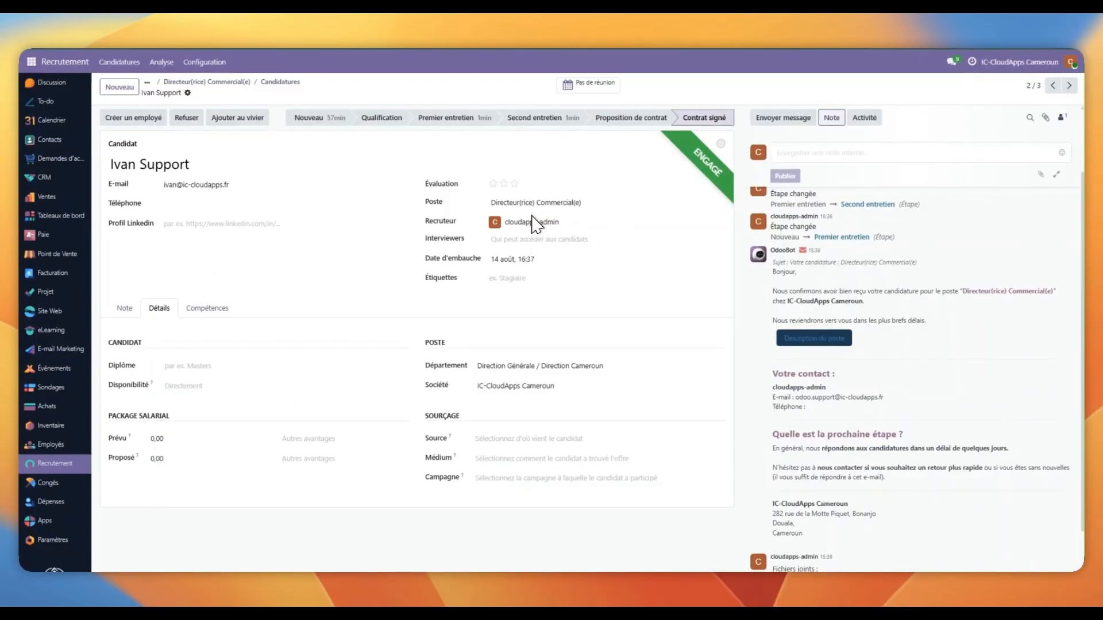
left_click(133, 119)
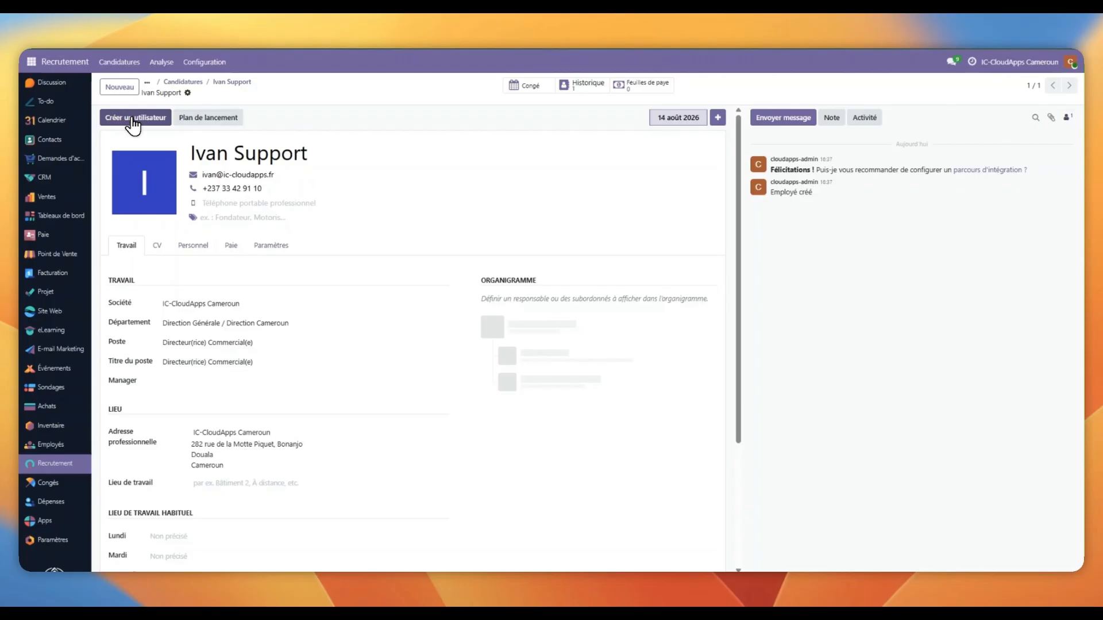
Review the new employee's work, CV and personal information.
scroll(256, 360, "down", 1)
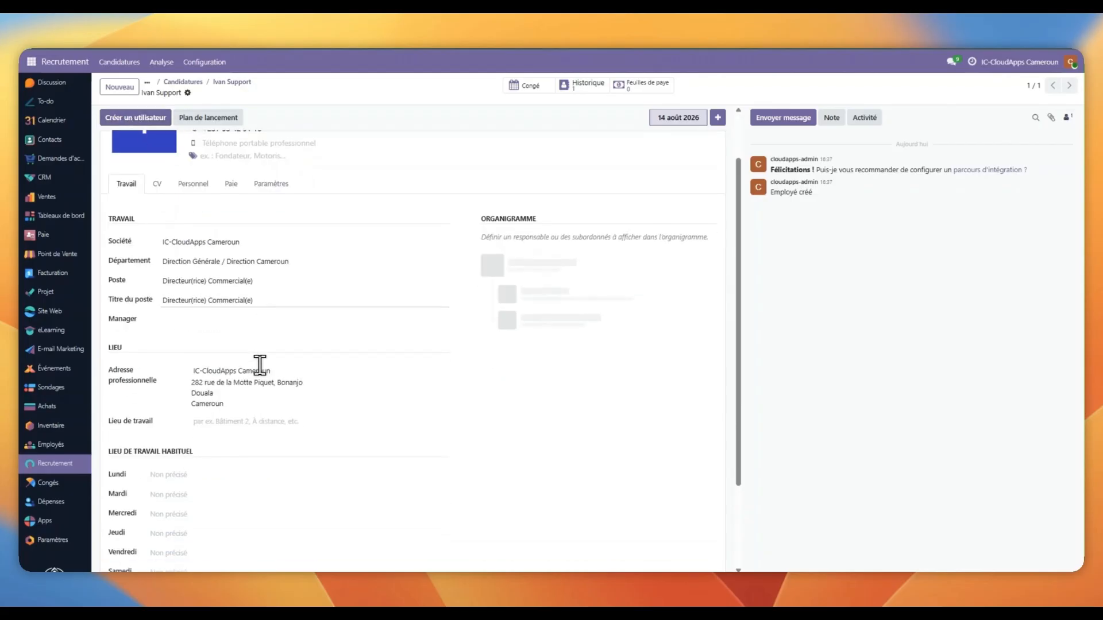
left_click(157, 184)
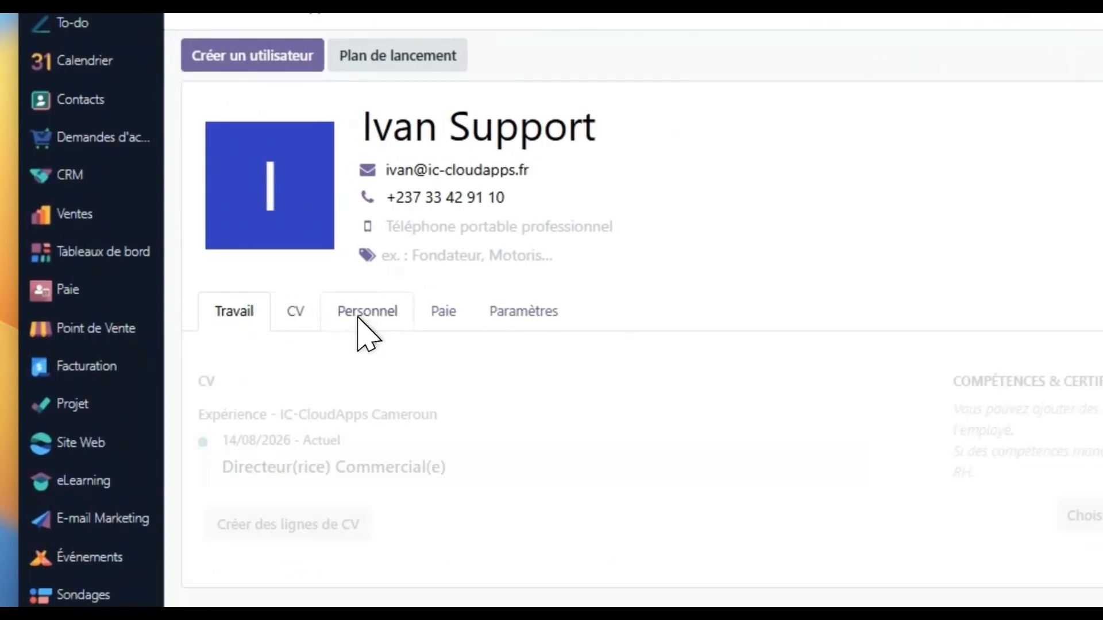
left_click(193, 184)
In the employee's payroll details, set the contract start date to 14/08/2026 and the salary to 350000 FCFA.
left_click(436, 312)
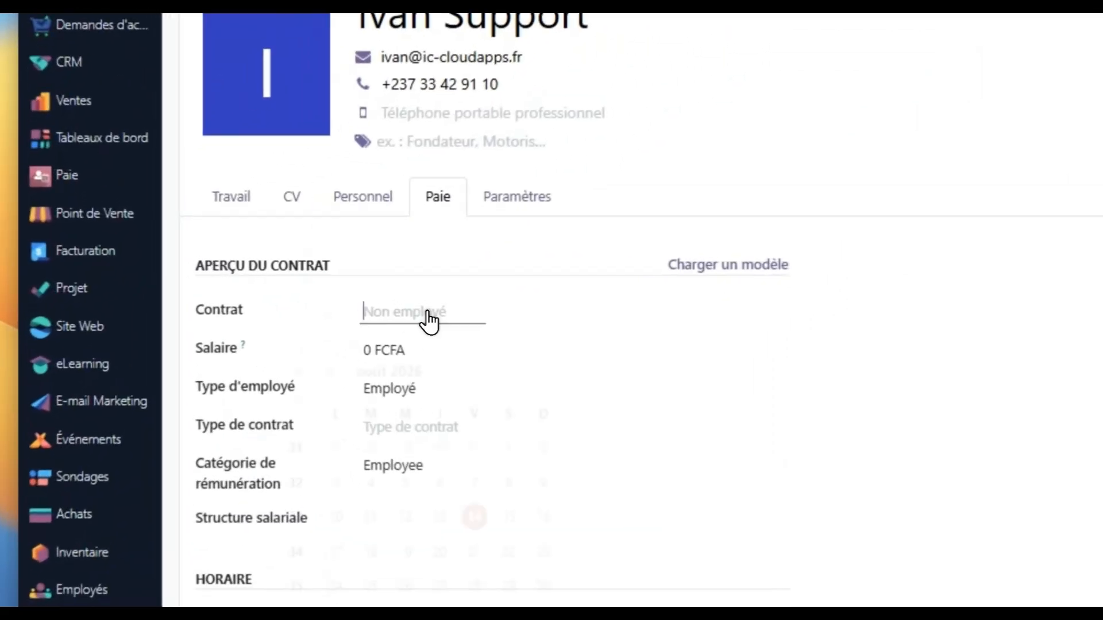
left_click(225, 304)
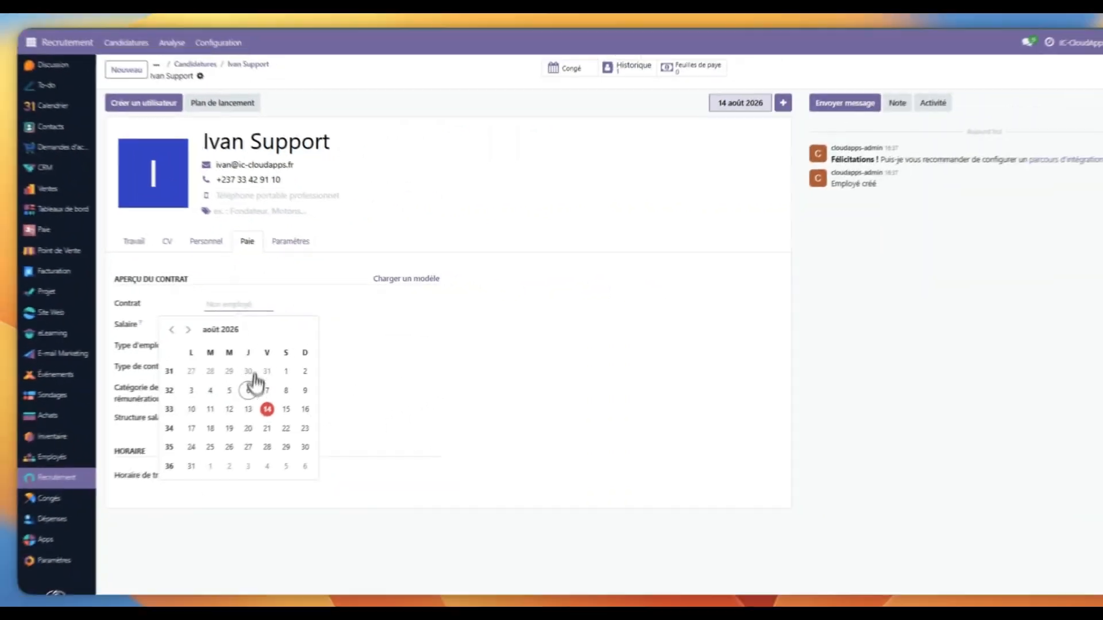
left_click(480, 505)
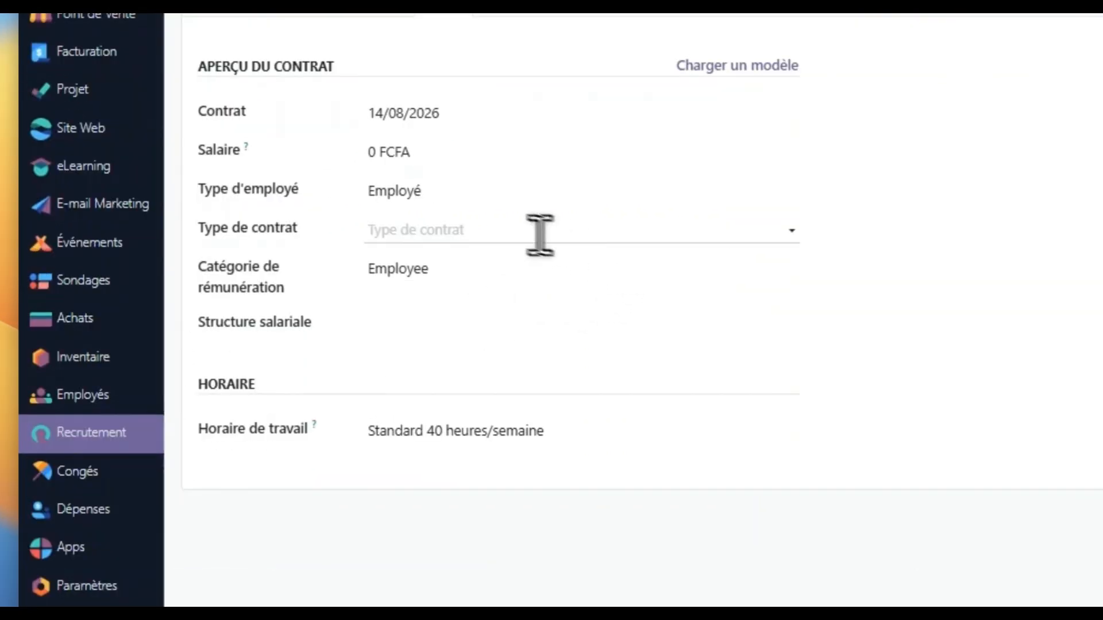
left_click(387, 161)
type("350000")
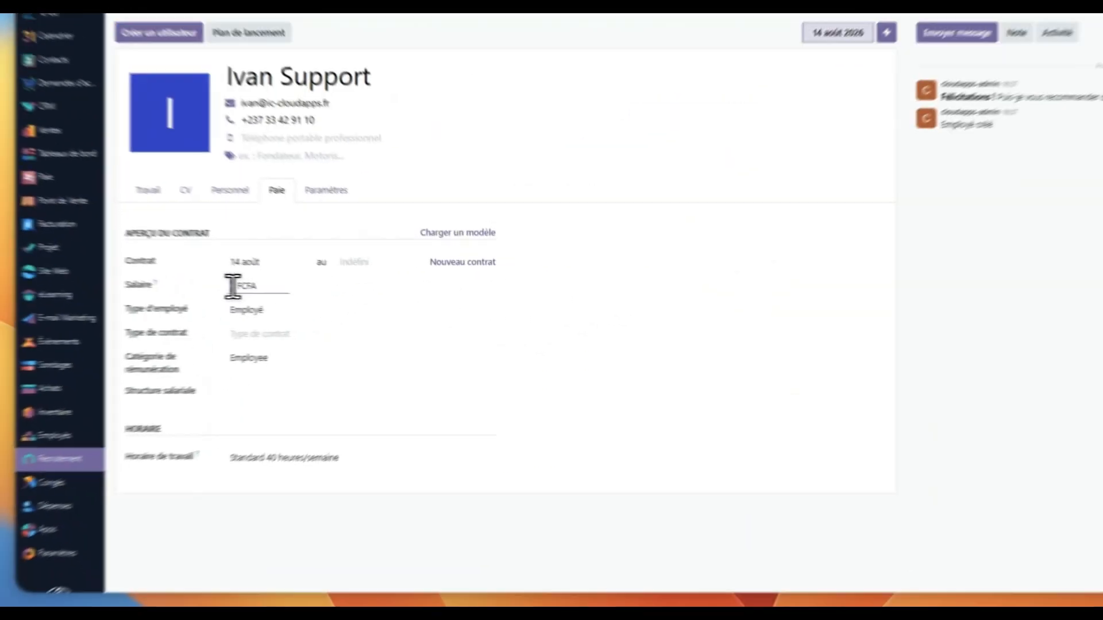
Set the contract type to Temps plein and the salary structure to Salaires CDI CMR, and save the employee record.
left_click(453, 235)
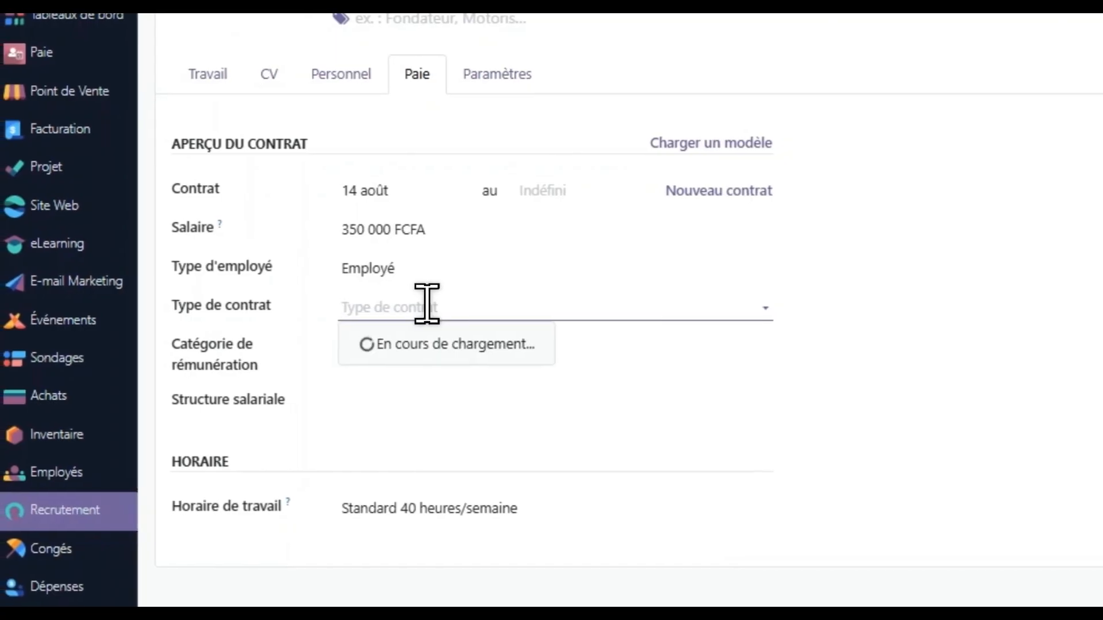
left_click(407, 388)
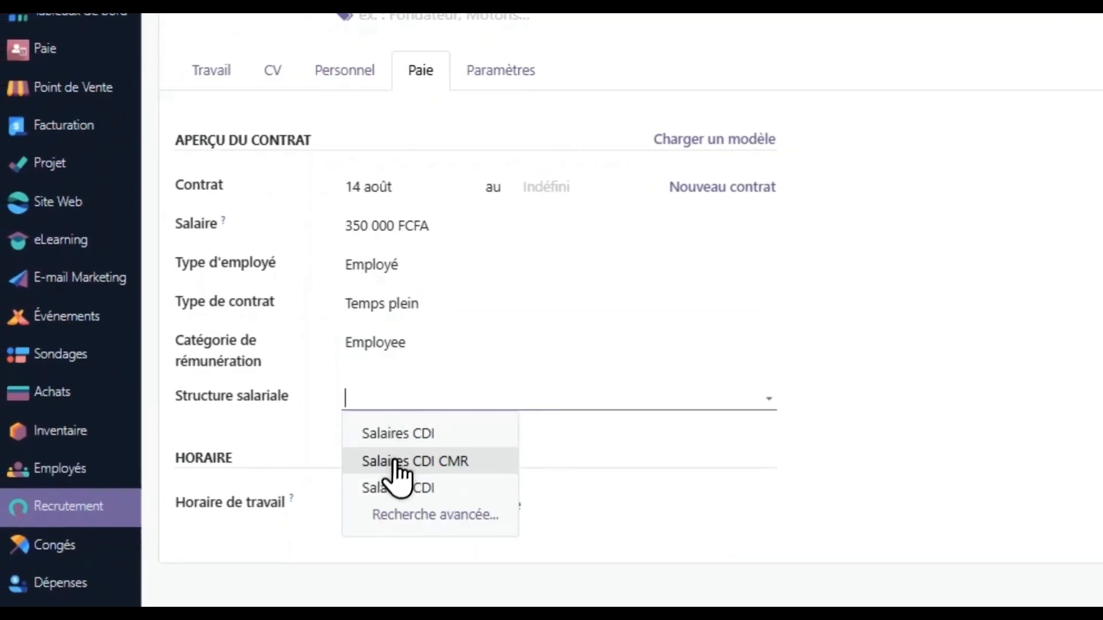
left_click(392, 459)
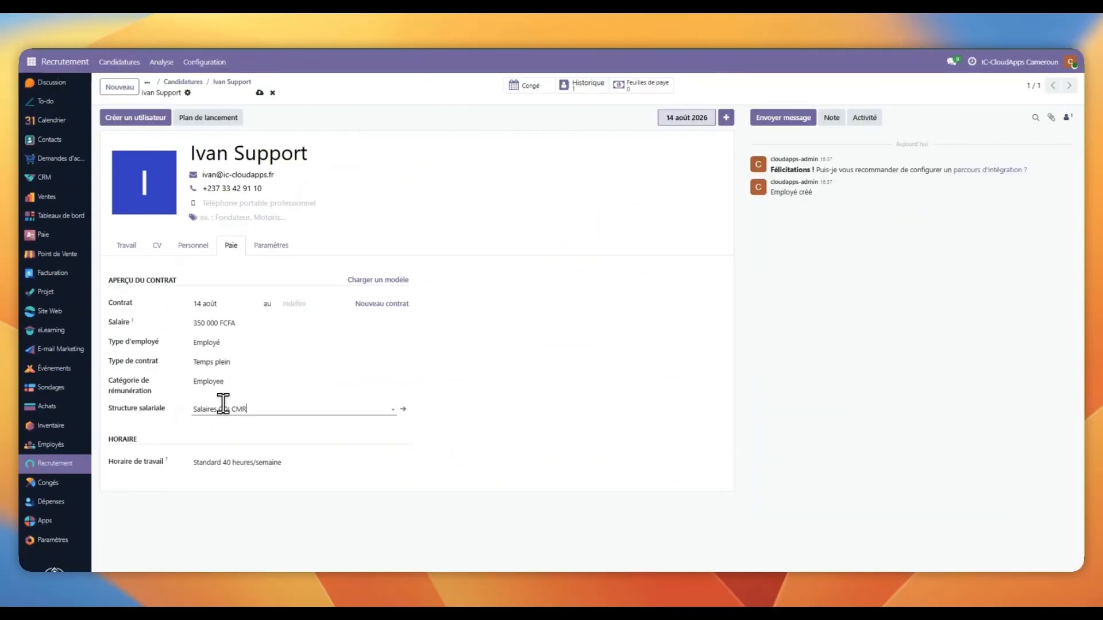
left_click_drag(108, 413, 237, 425)
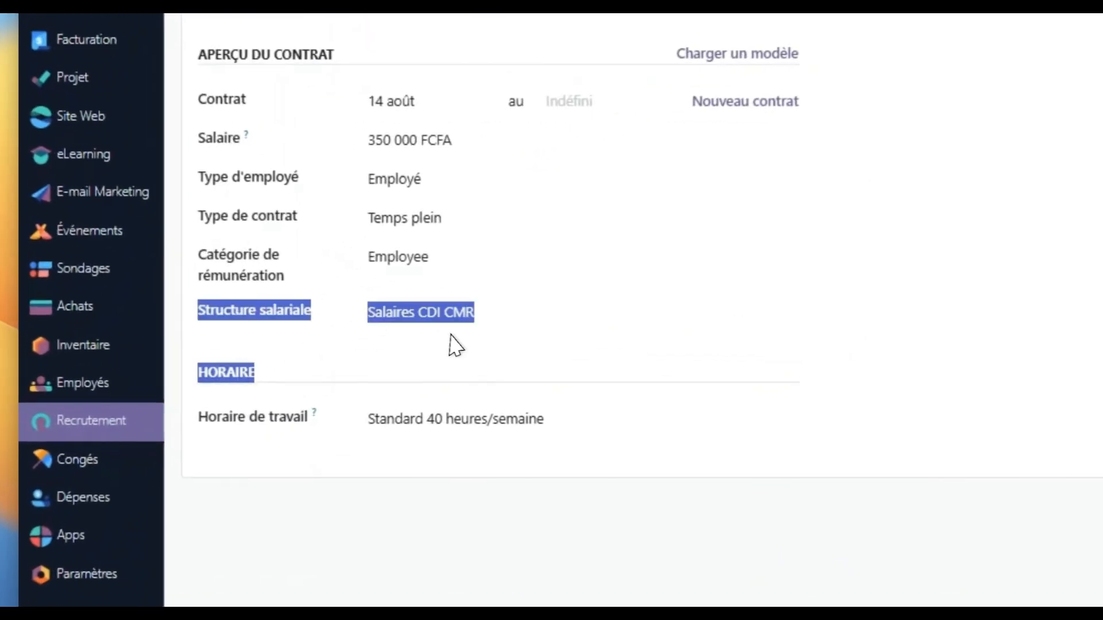
left_click_drag(450, 335, 453, 331)
left_click(455, 331)
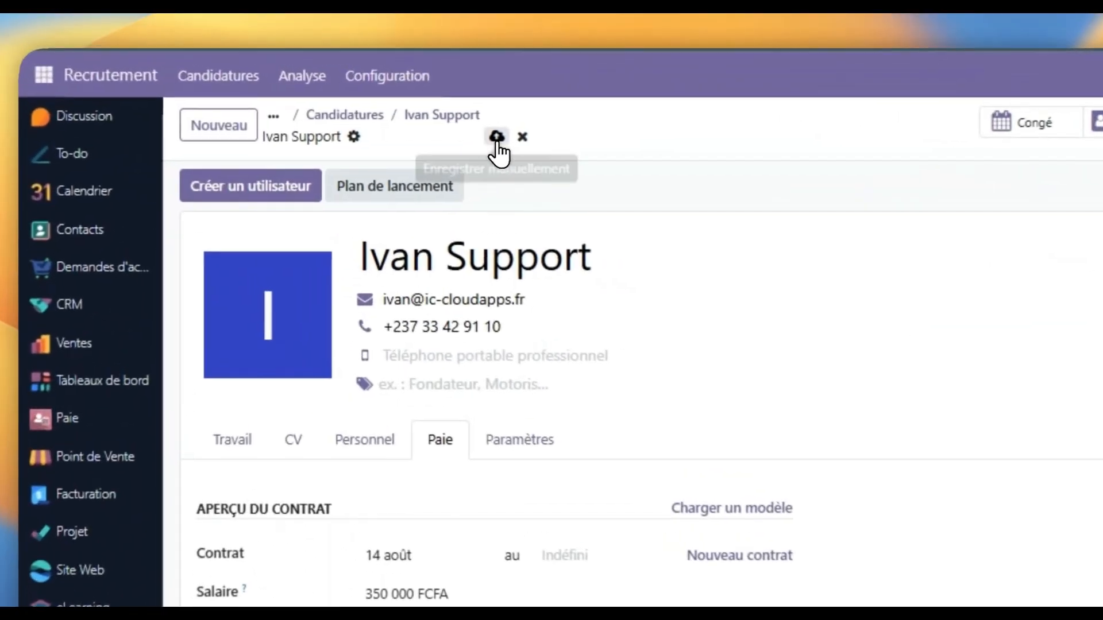
left_click(496, 138)
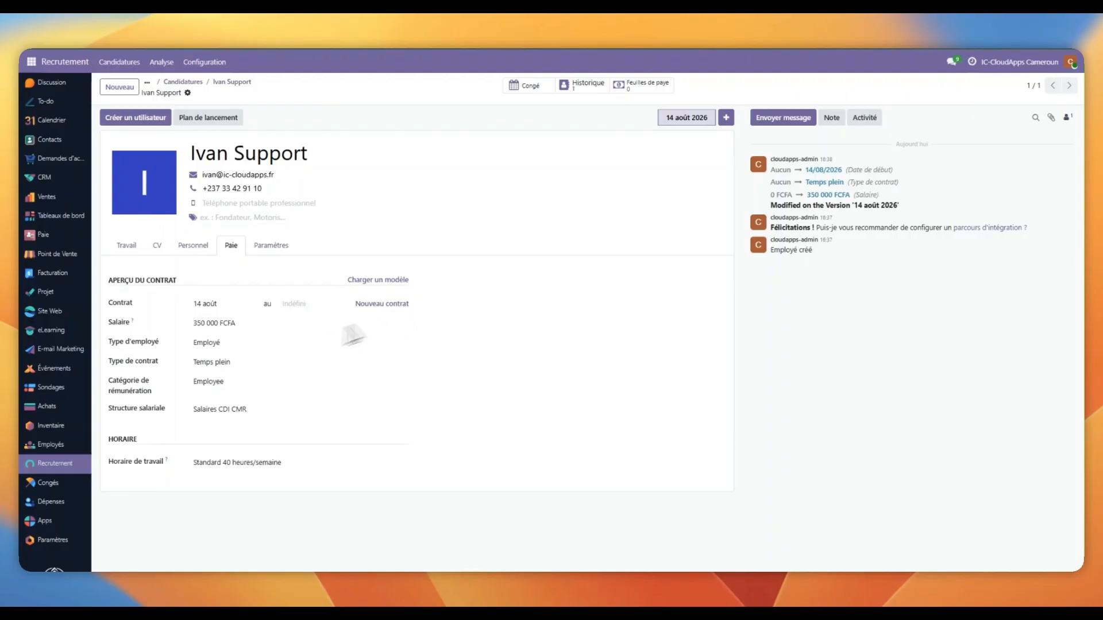
Check the employee's contract version history and return to the employee record.
left_click(578, 98)
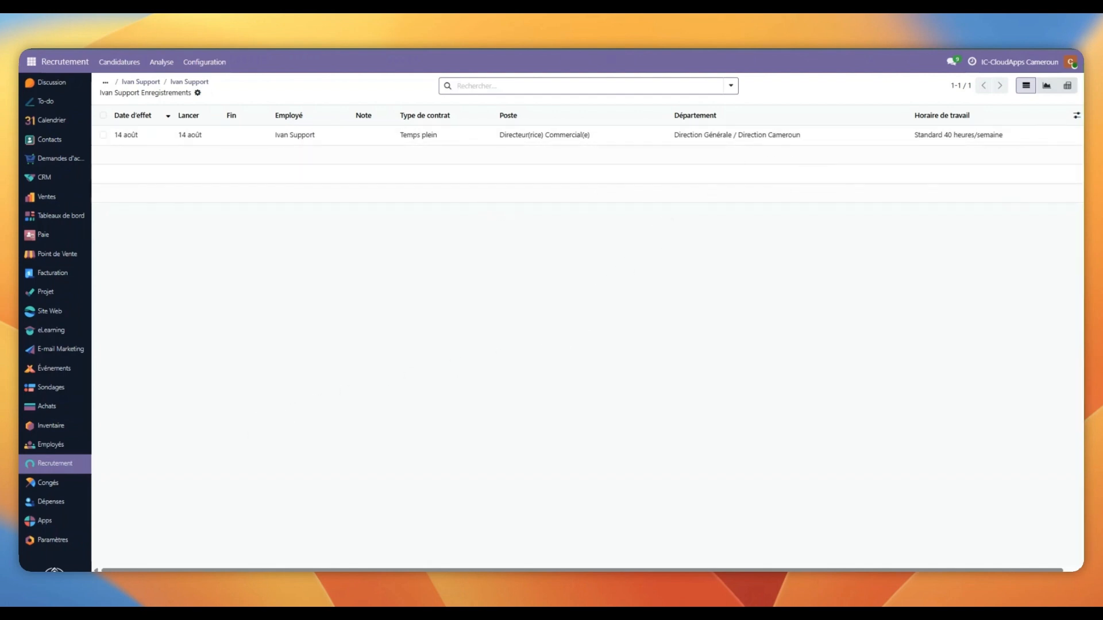
left_click(202, 85)
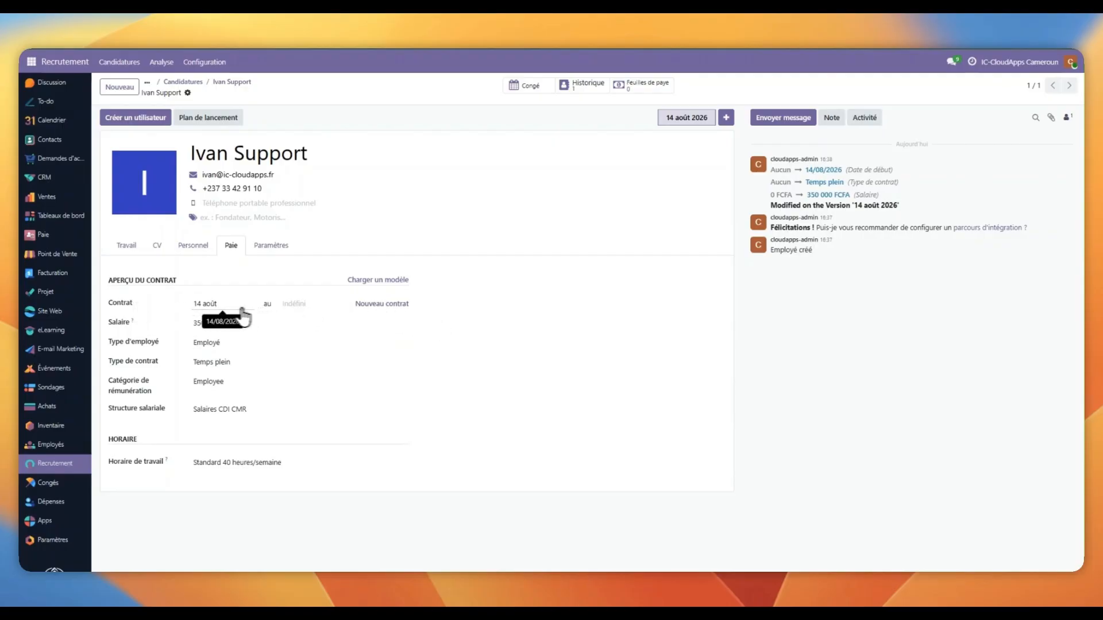
Set the end date of the employee's contract to 14 August 2026.
left_click(326, 305)
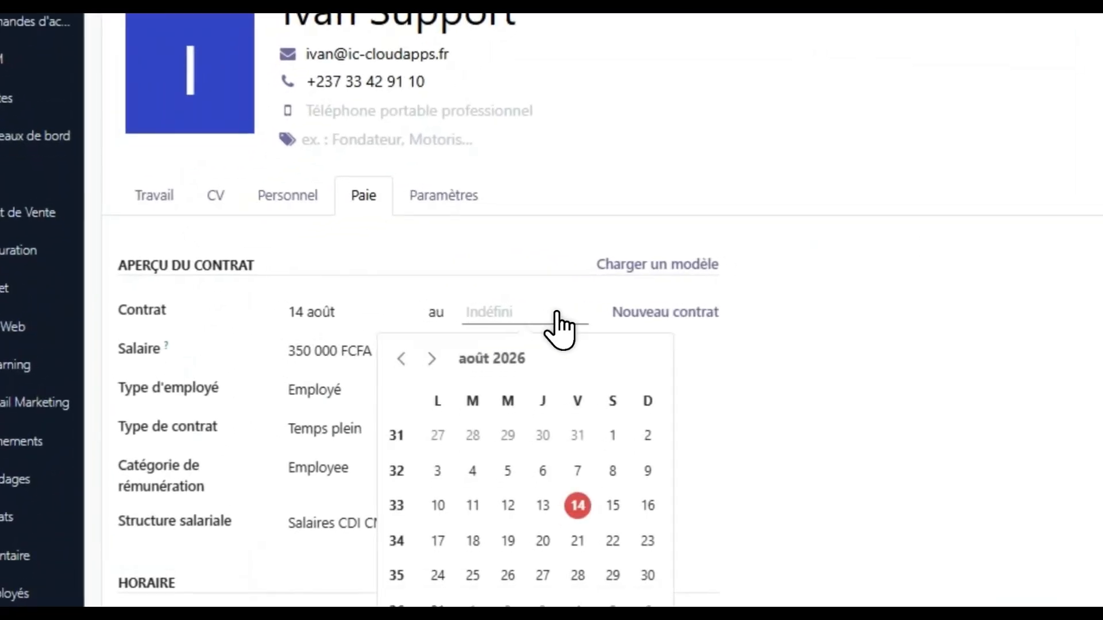
left_click(581, 508)
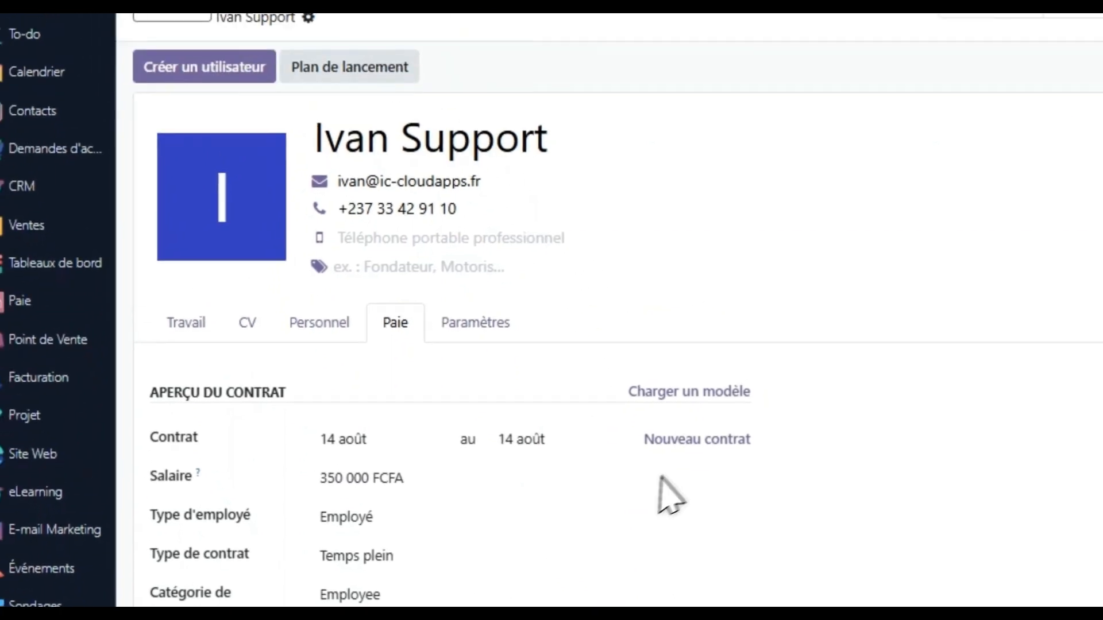
Create a new contract for the employee starting 16 August 2026 and set its salary to 450000 FCFA.
left_click(666, 314)
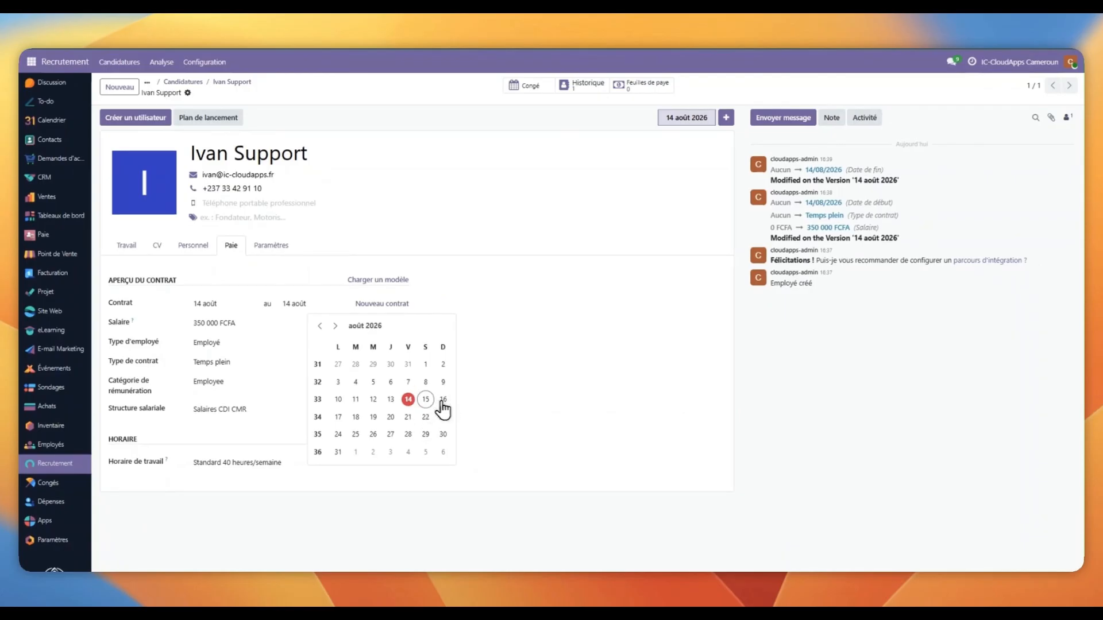
left_click(199, 323)
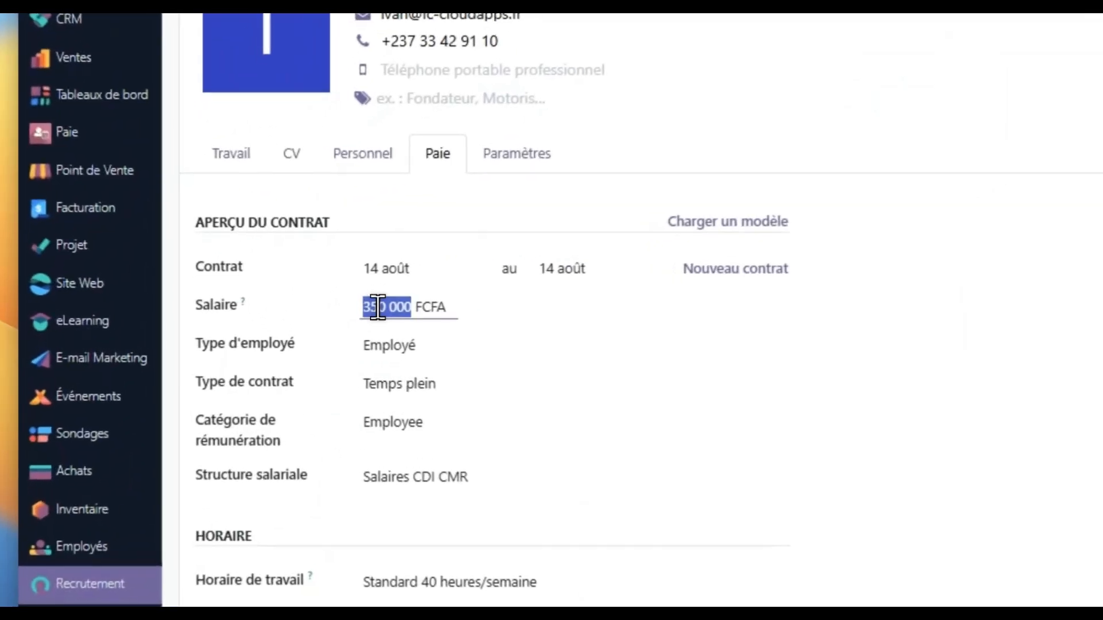
type("450 00")
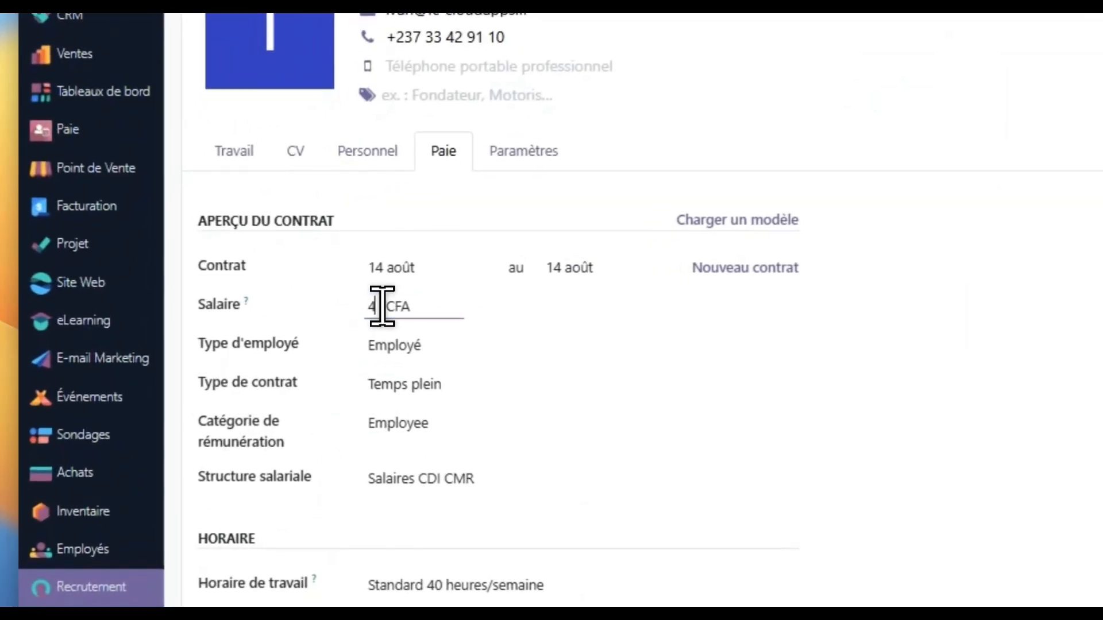
type("0")
Keep the remuneration category as Employee and the contract type as Temps plein, and save the employee record.
left_click(224, 383)
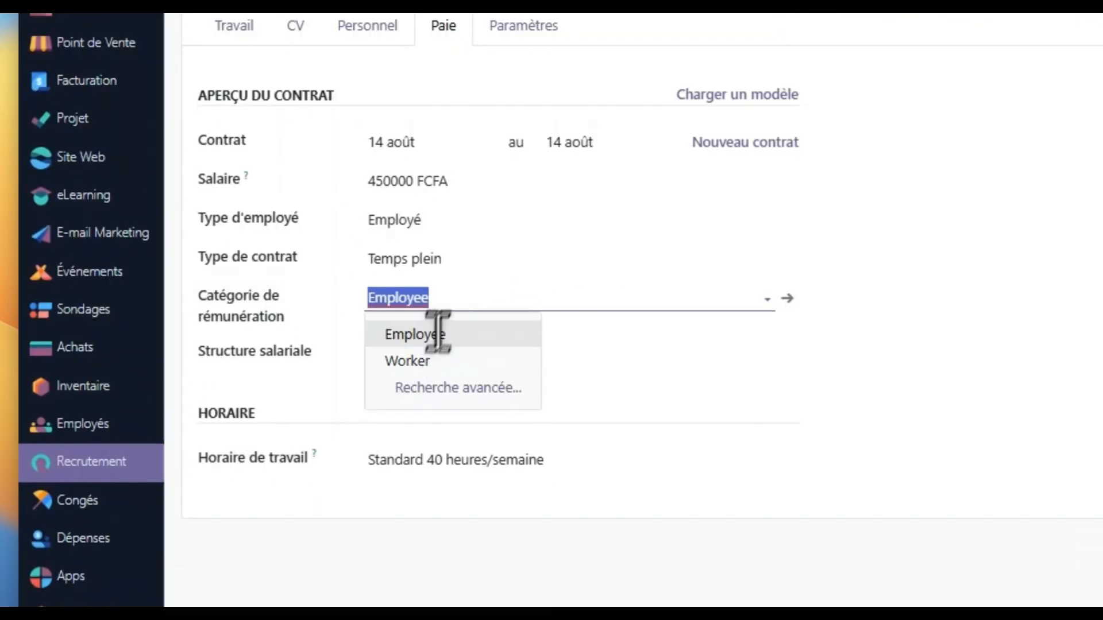
left_click(255, 359)
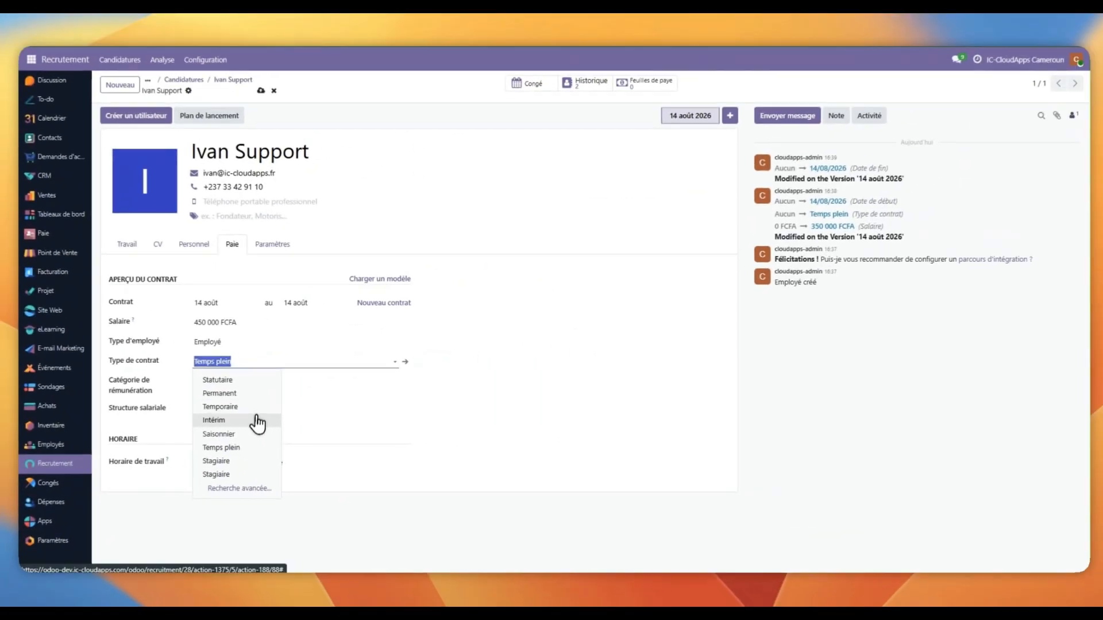
left_click(241, 449)
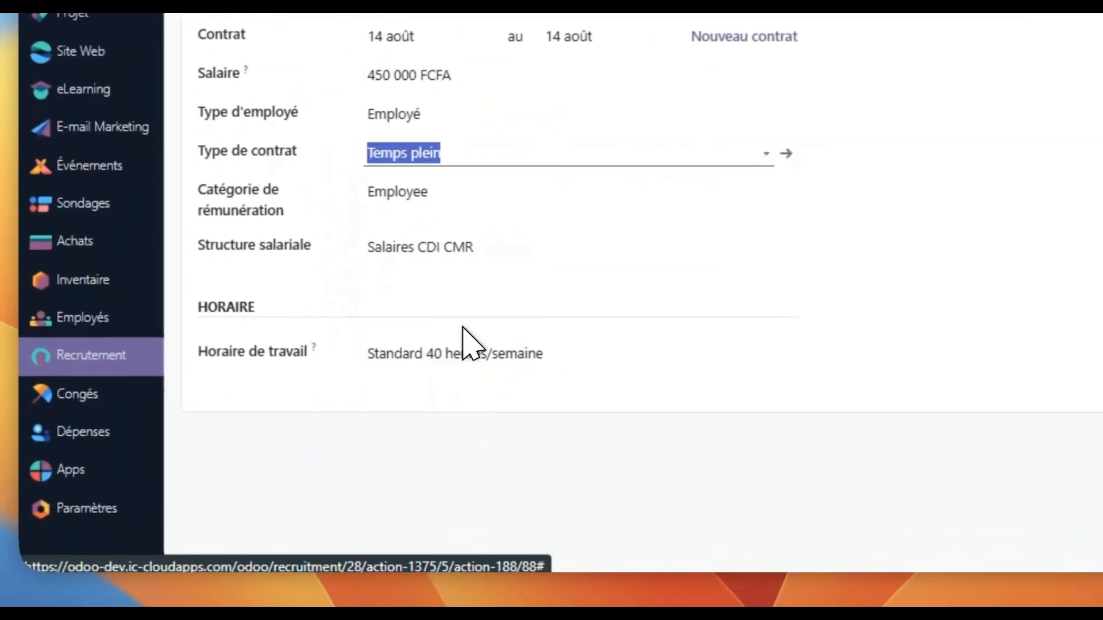
left_click_drag(563, 180, 456, 169)
left_click(452, 118)
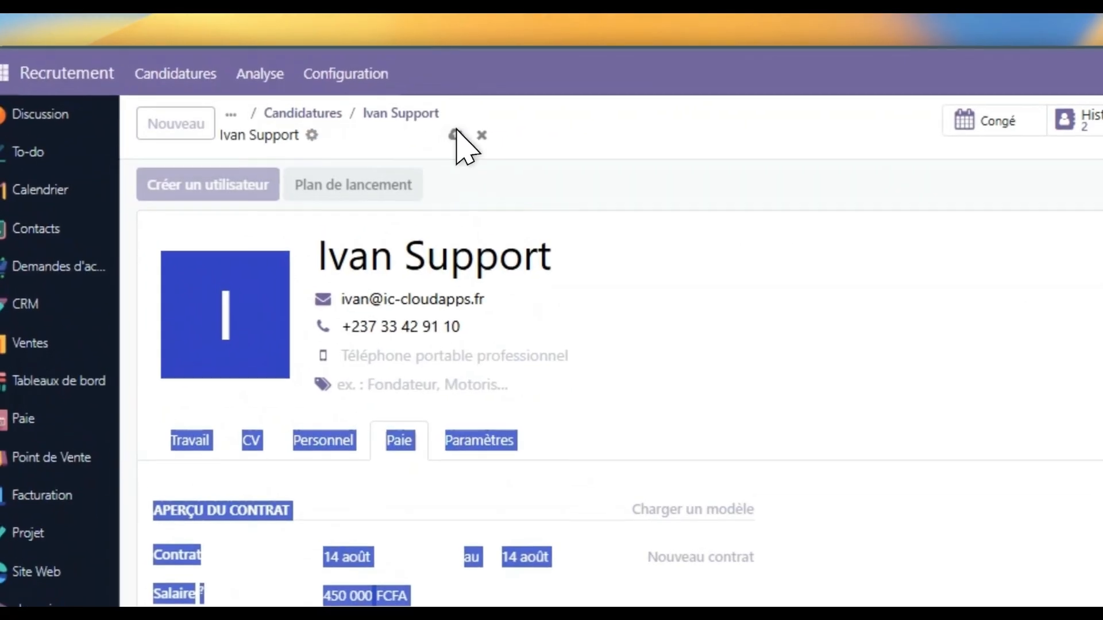
Check the employee's contract version history and open the list of employee payslips in the Paie app.
left_click(561, 122)
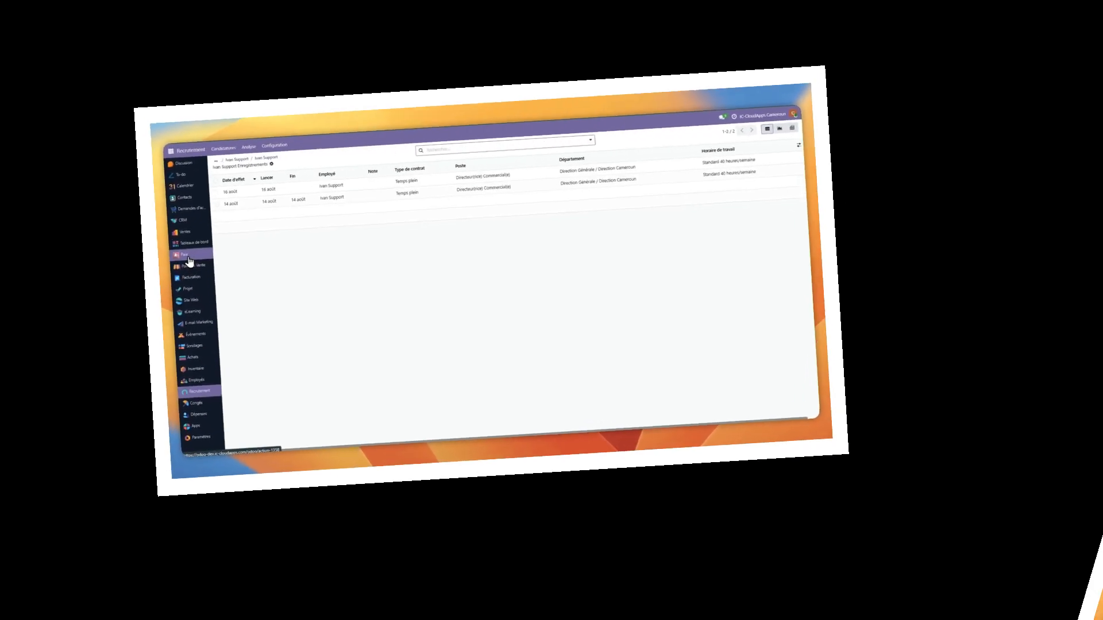
left_click(188, 258)
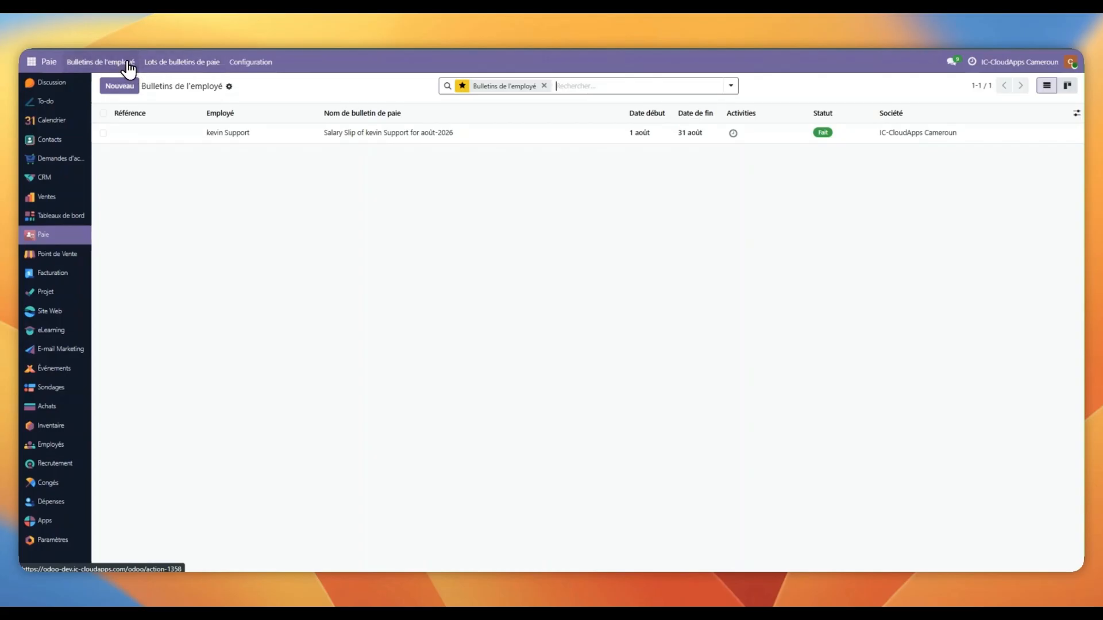
left_click(405, 77)
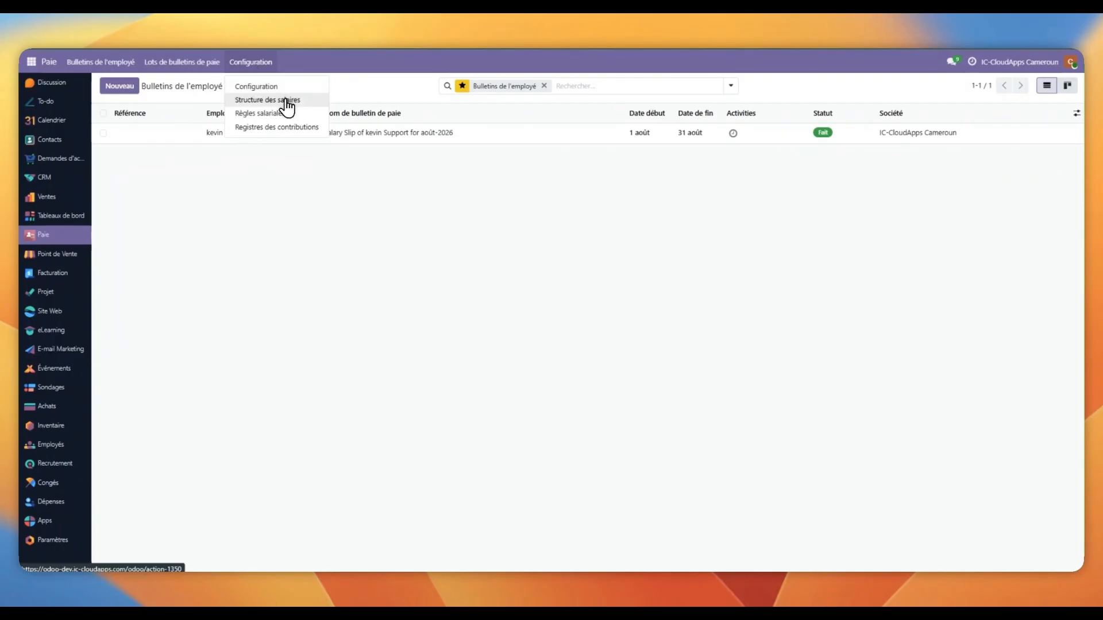
left_click(288, 210)
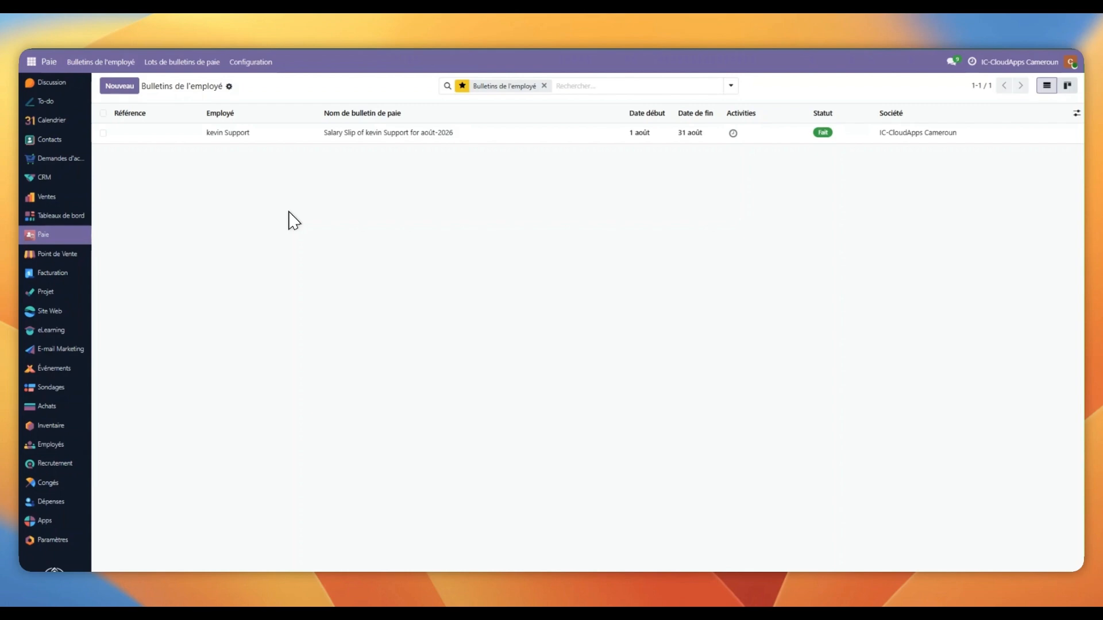
Examine the salary rules of the Salaires CDI CMR salary structure and return to the structures list.
left_click(253, 62)
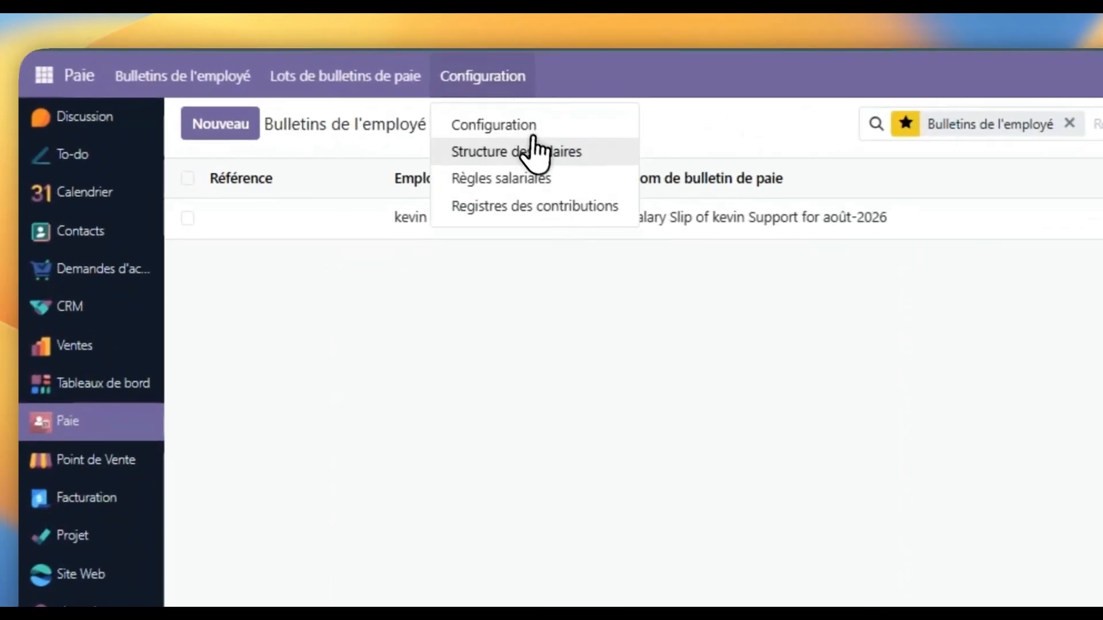
left_click(277, 99)
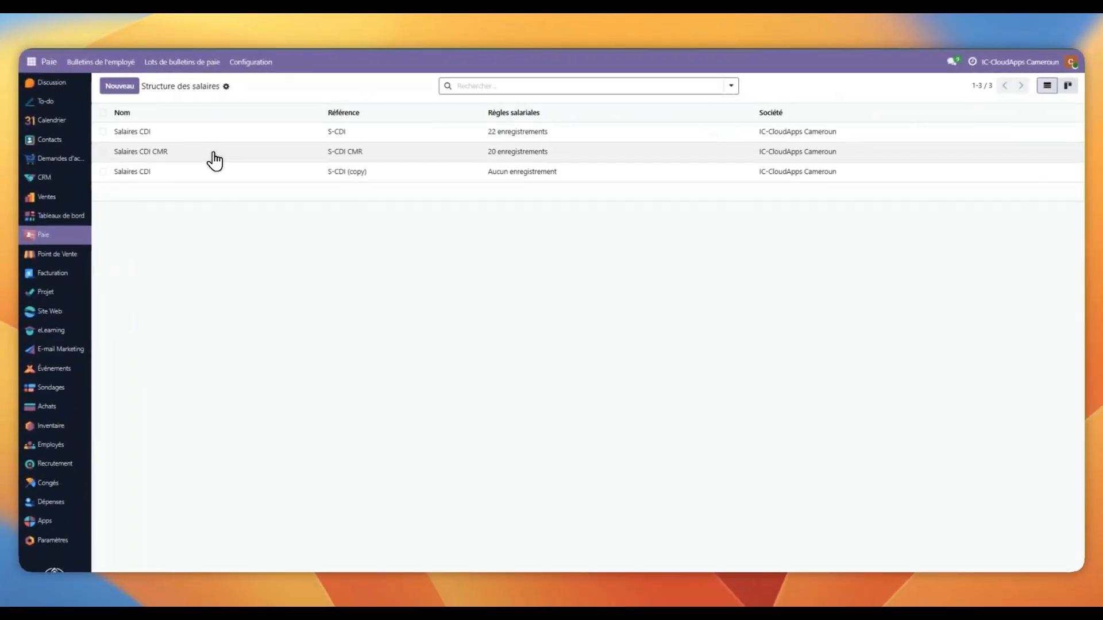
left_click(213, 153)
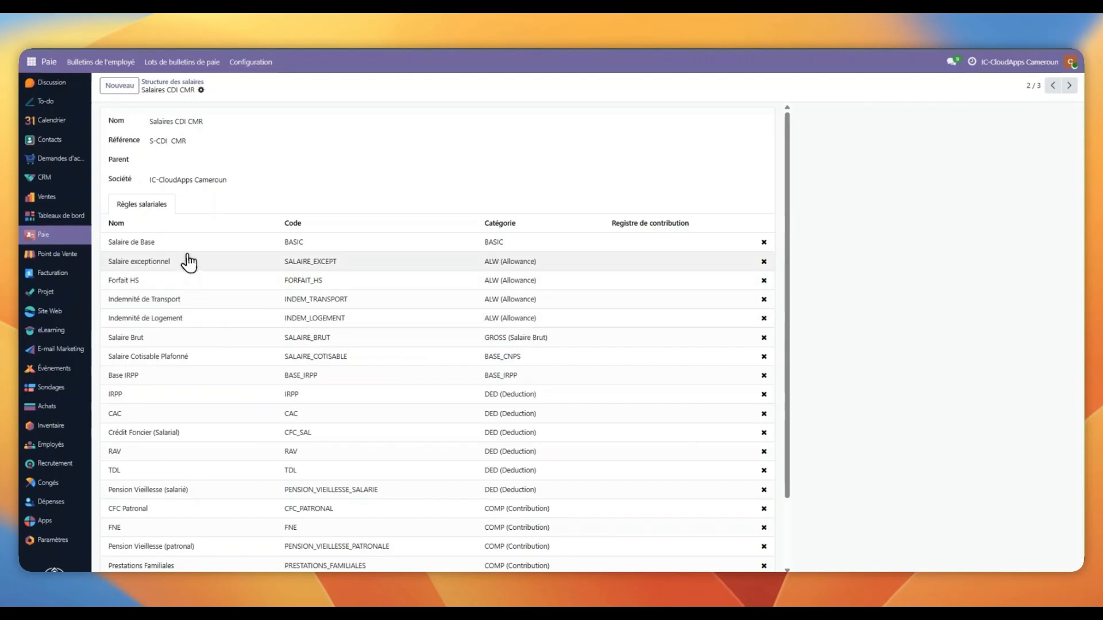
scroll(219, 441, "down", 3)
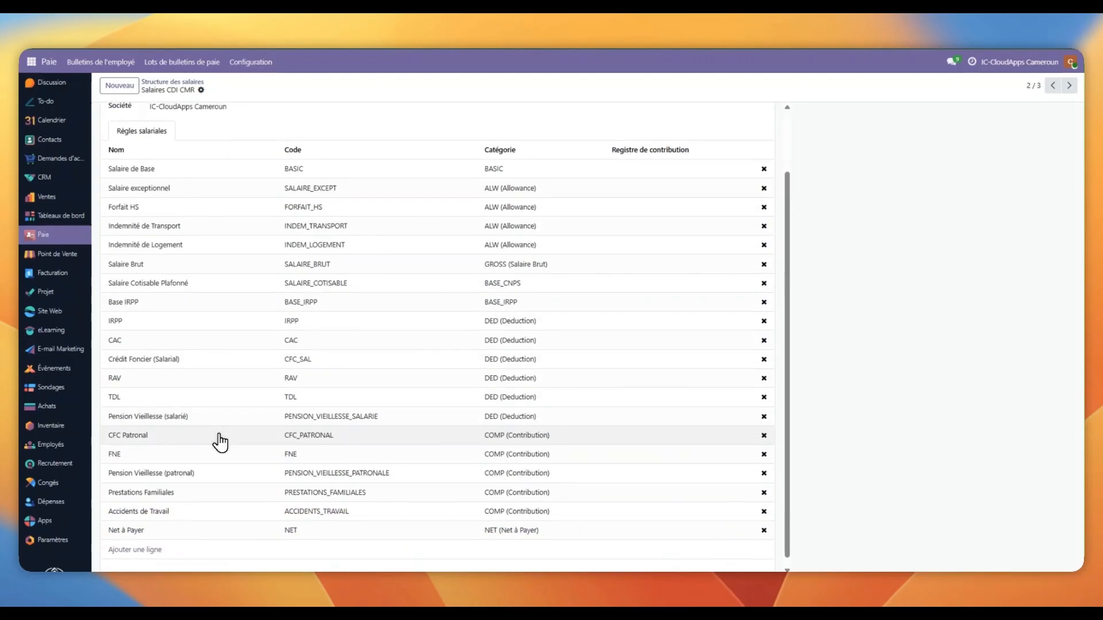
scroll(219, 442, "up", 1)
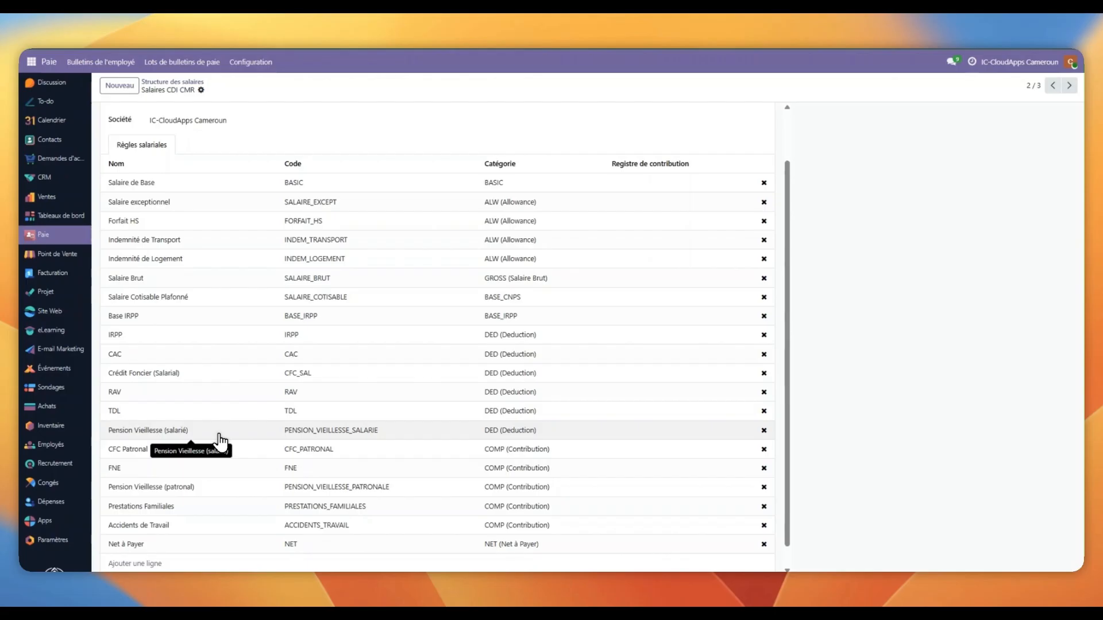
scroll(266, 376, "up", 3)
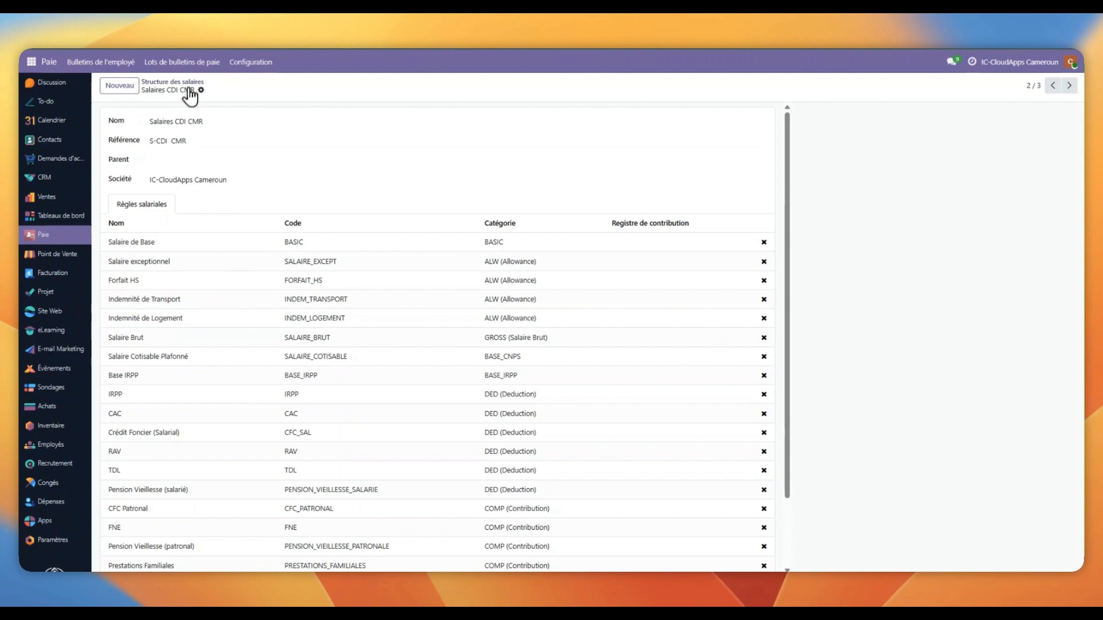
left_click(164, 82)
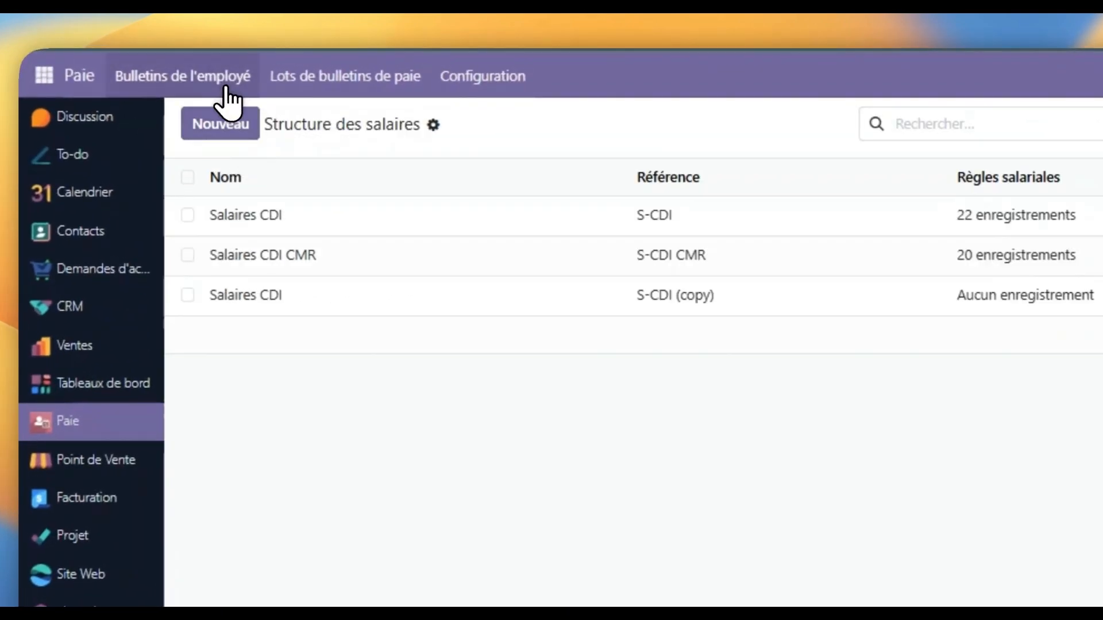
Create a new employee payslip and select the newly hired employee.
left_click(226, 87)
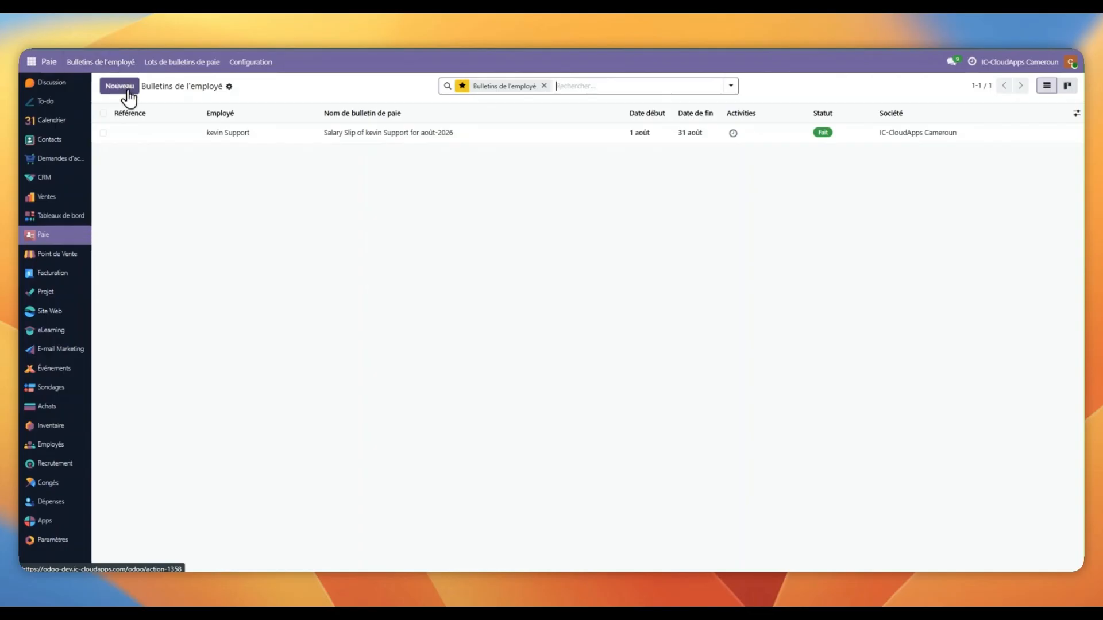
left_click(127, 92)
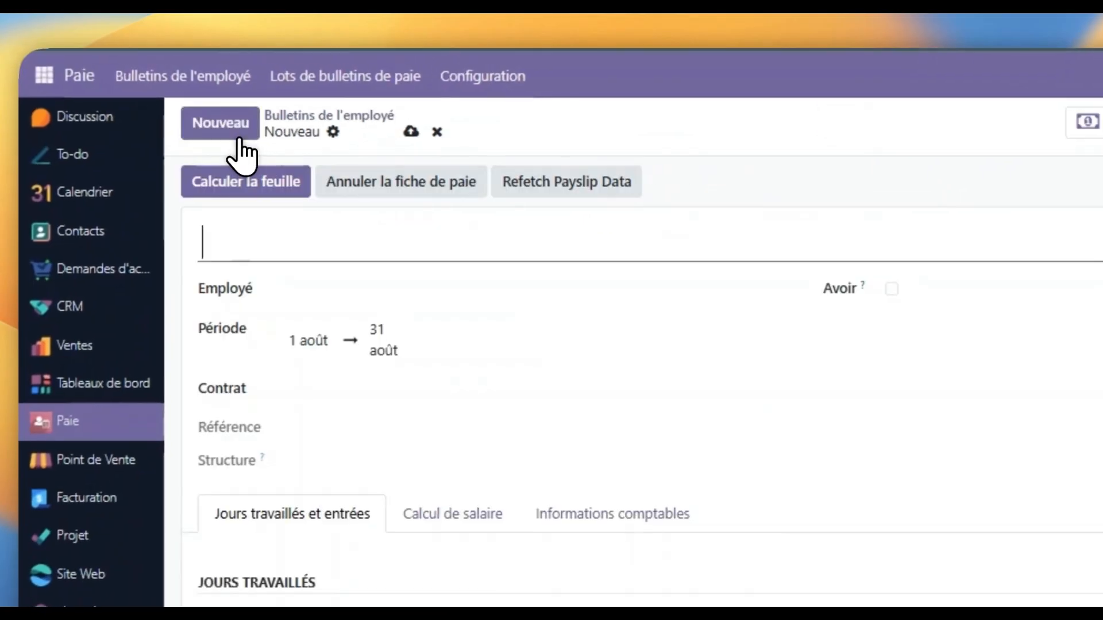
left_click(178, 168)
type("iva")
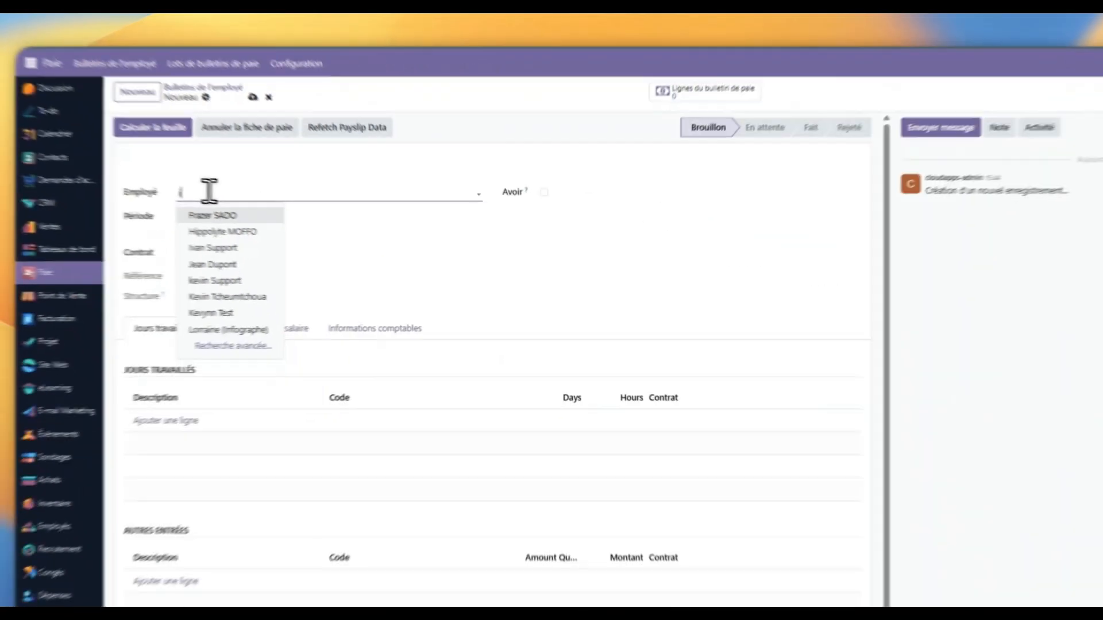
left_click(379, 324)
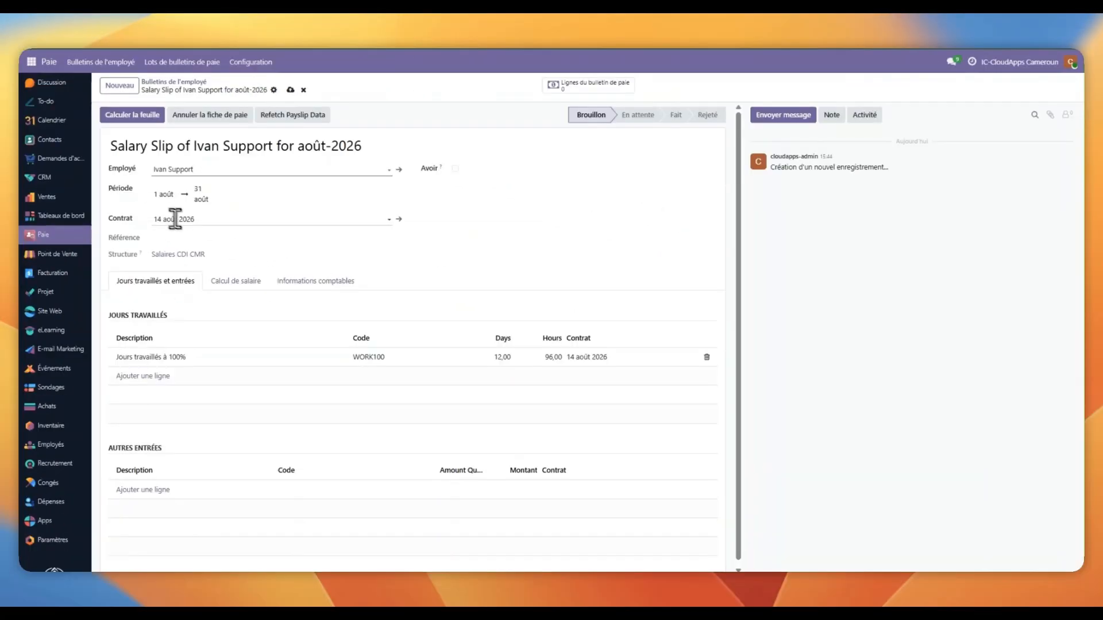
Select the 14 août 2026 contract on the payslip and save it.
left_click(179, 220)
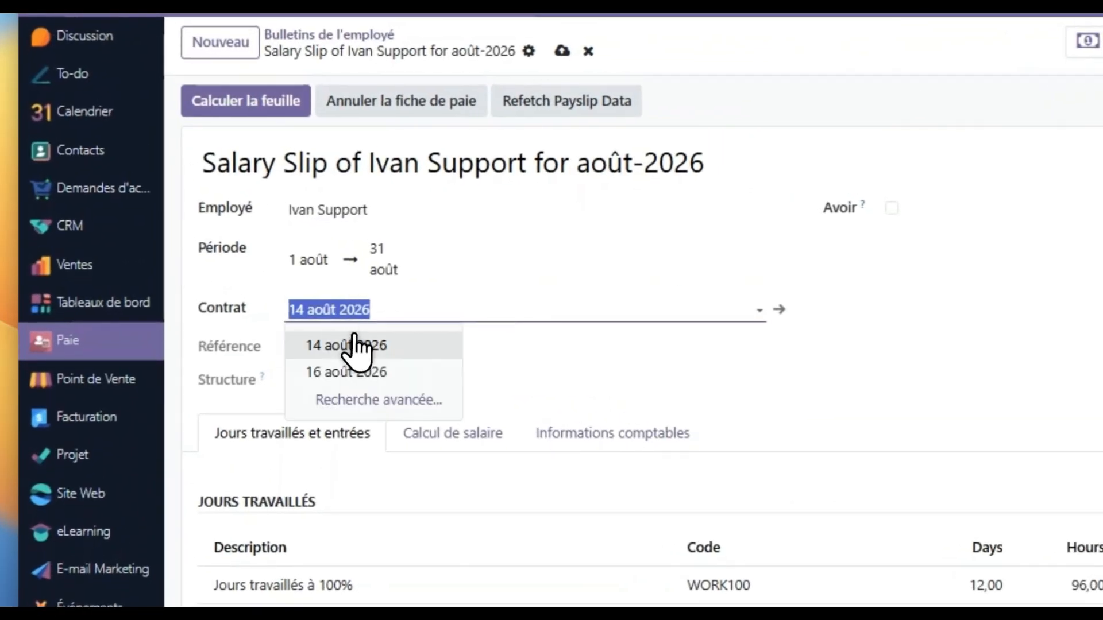
left_click(356, 346)
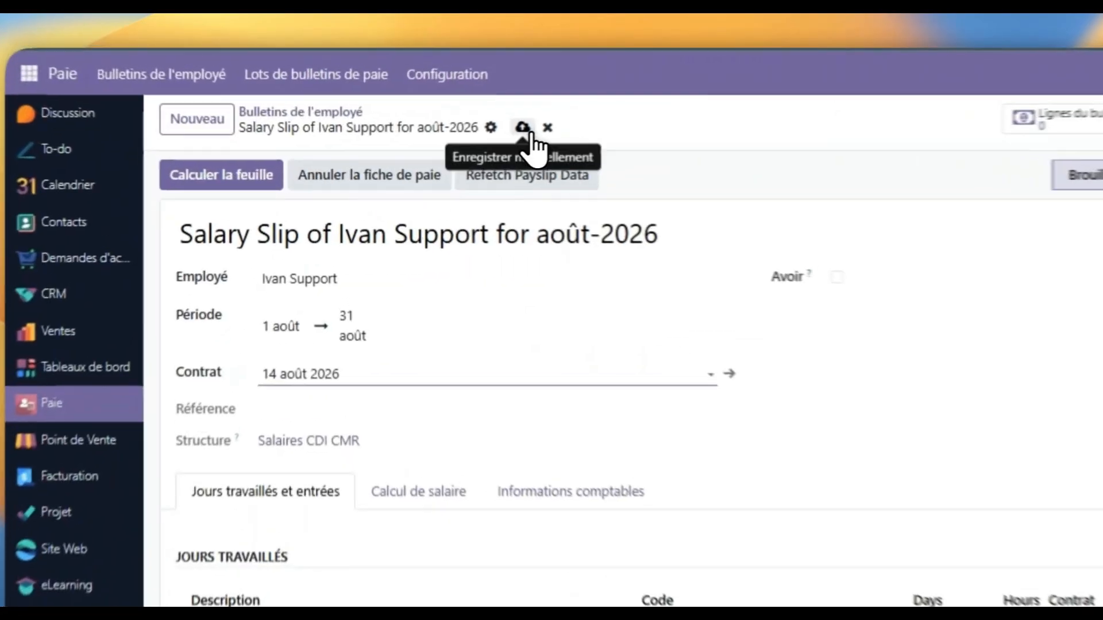
left_click(290, 90)
Compute the payslip and review its salary calculation lines from base salary to net pay.
left_click(438, 514)
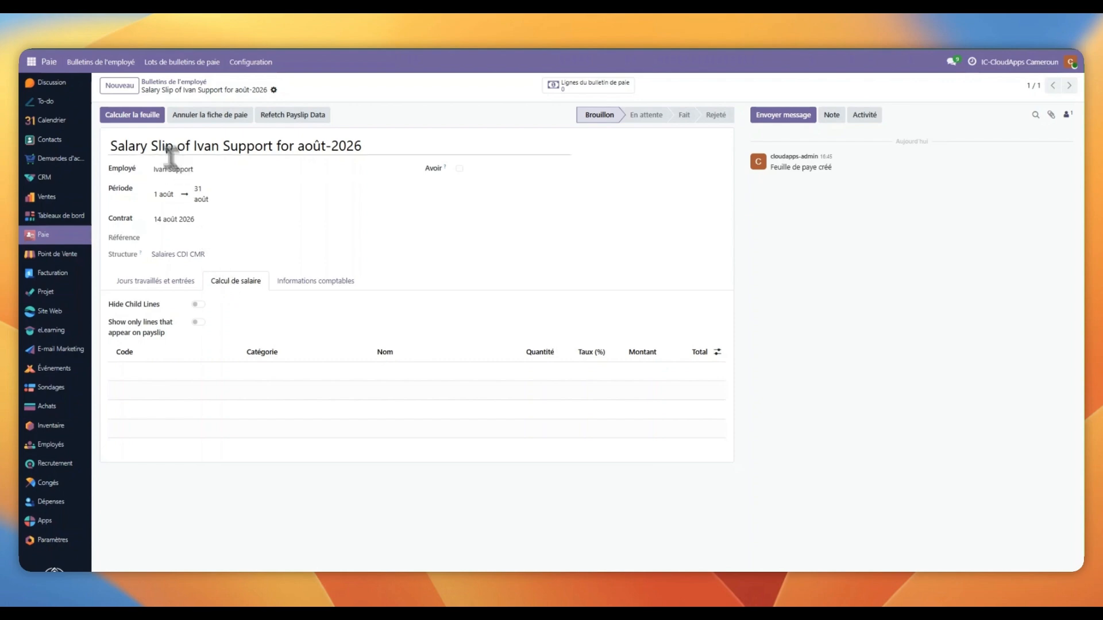
left_click(142, 120)
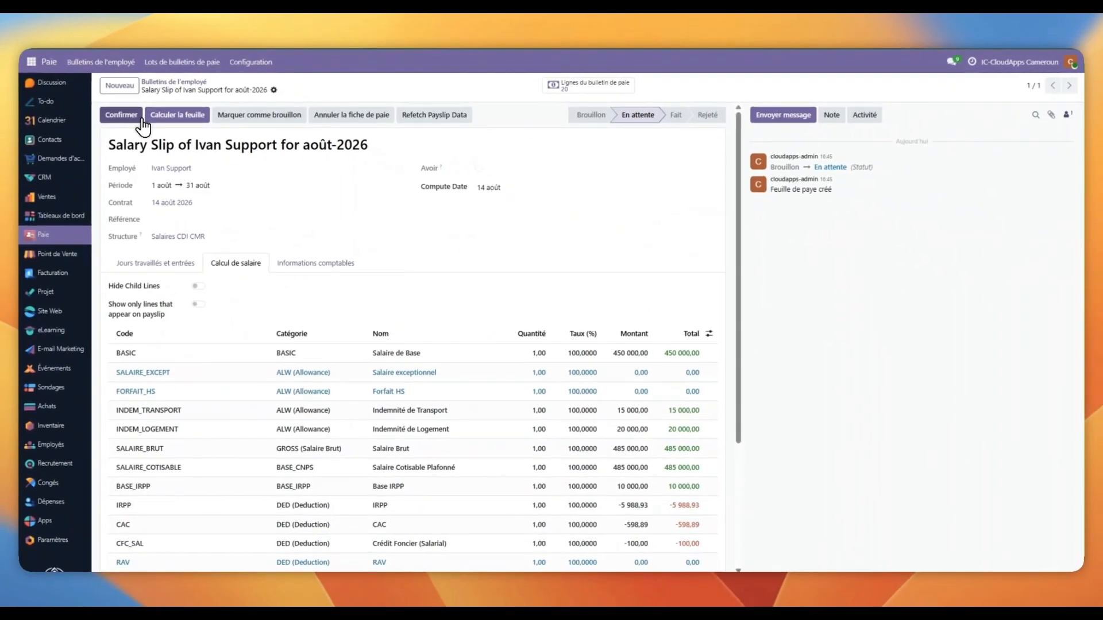
scroll(566, 339, "down", 1)
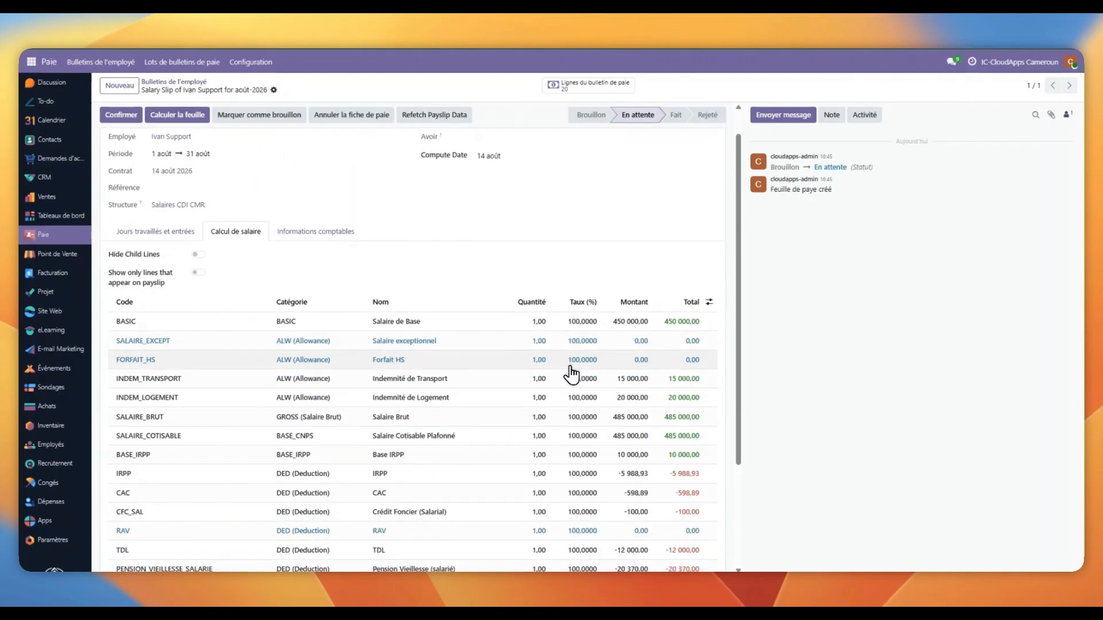
scroll(571, 375, "down", 3)
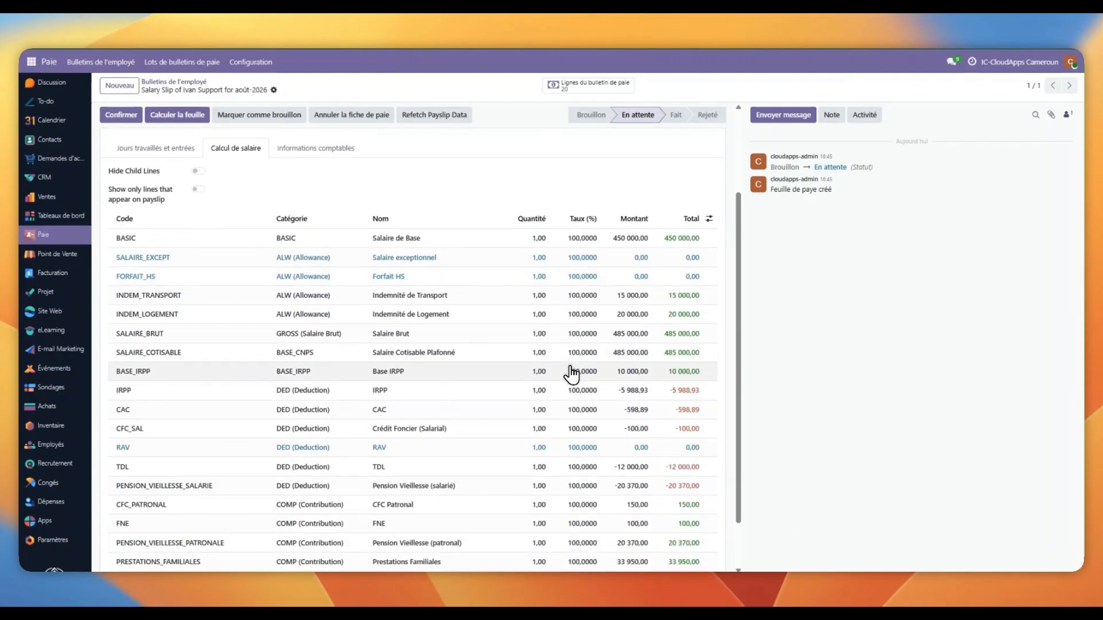
scroll(571, 374, "down", 1)
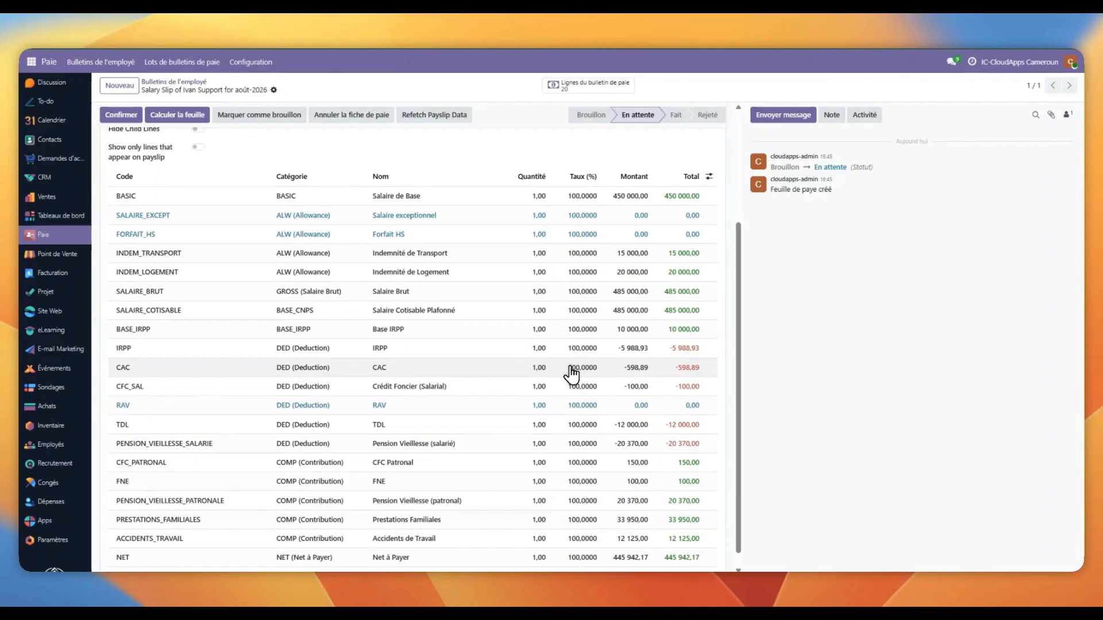
scroll(571, 374, "up", 2)
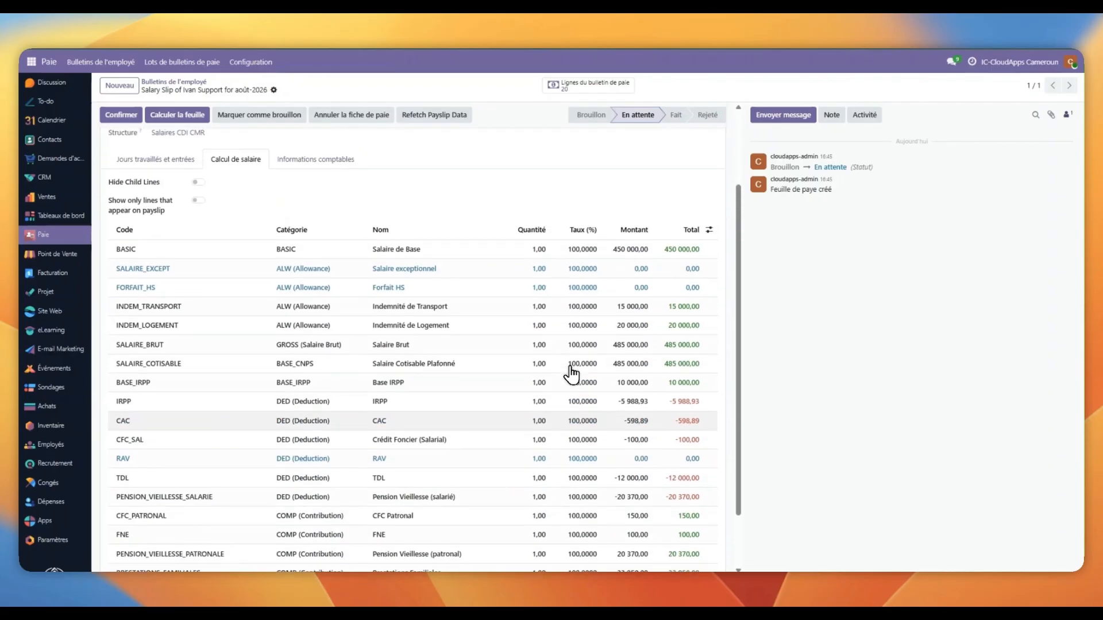
scroll(571, 374, "up", 1)
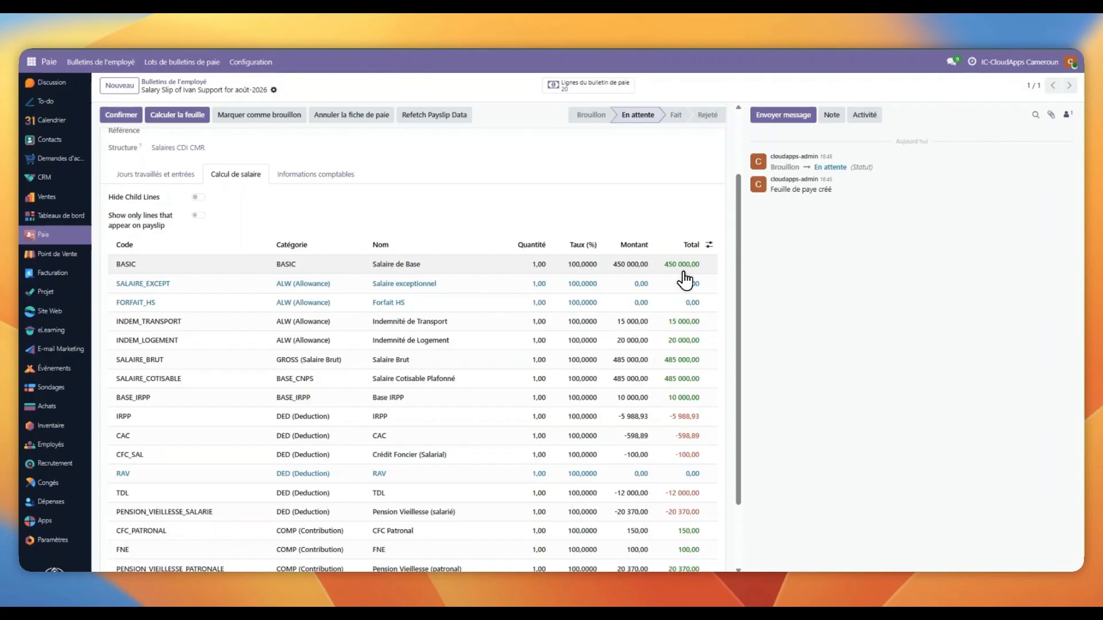
scroll(707, 505, "down", 3)
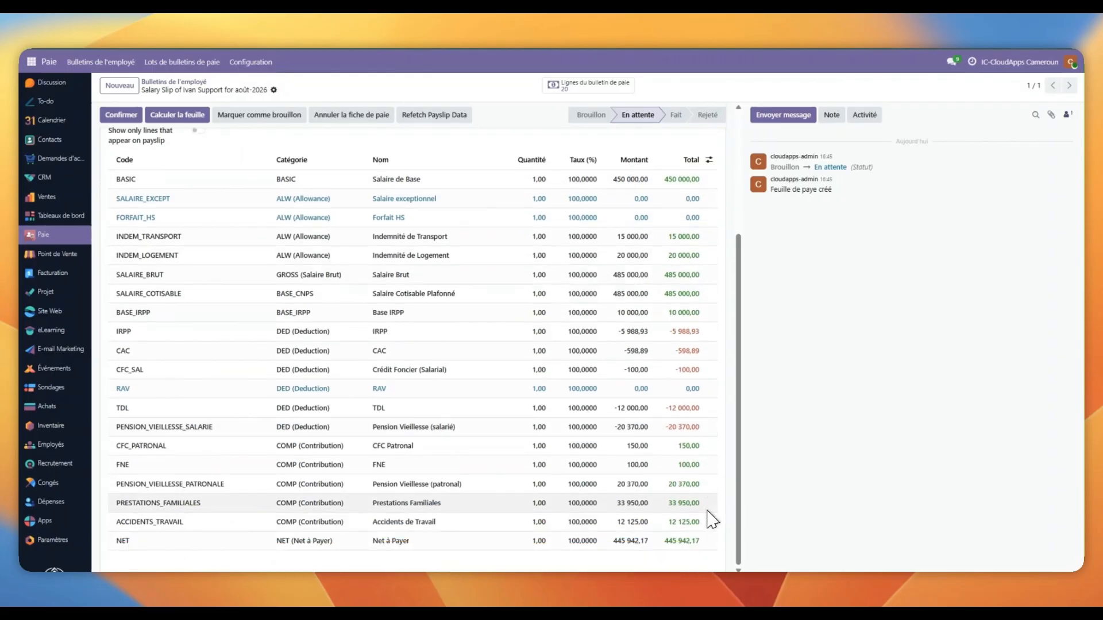
scroll(712, 519, "up", 6)
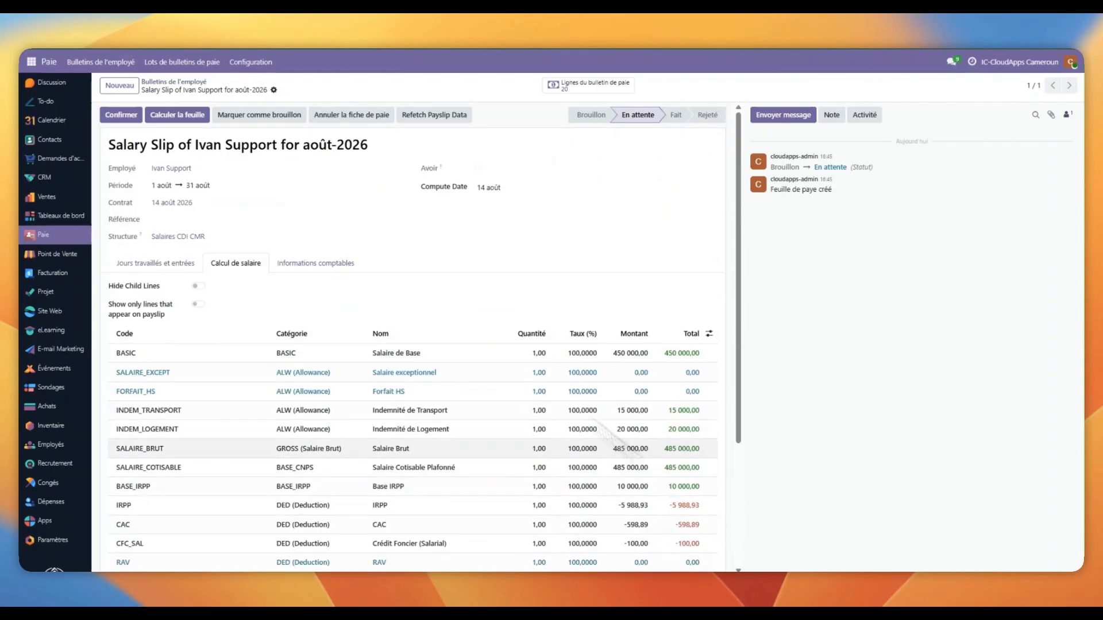
Confirm the payslip and print it as Bulletin de salaire (Cameroun).
left_click(137, 117)
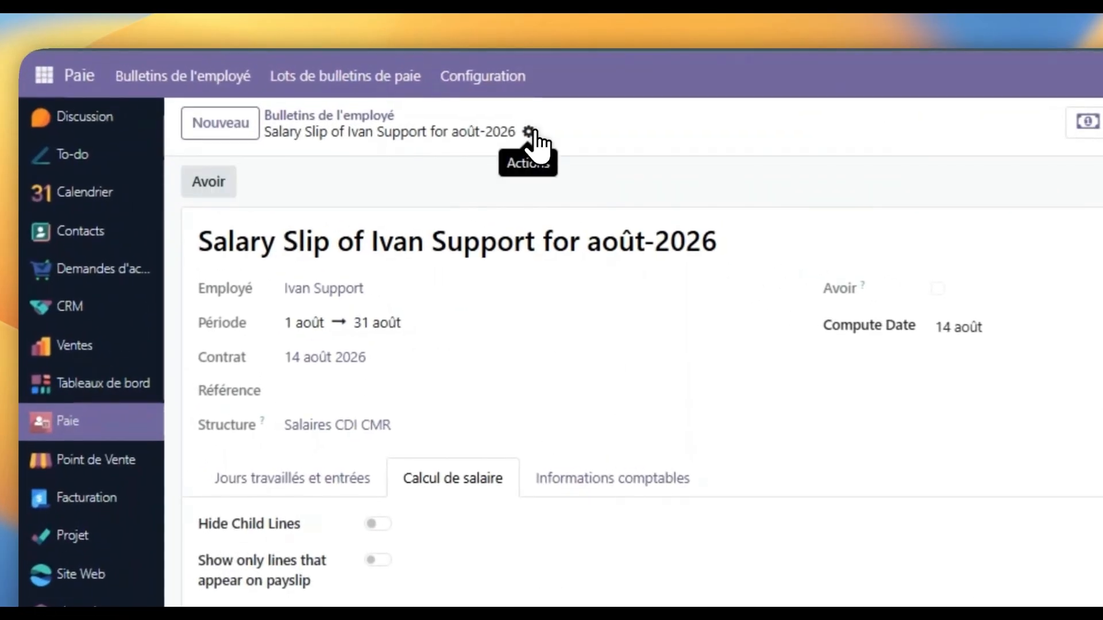
left_click(531, 133)
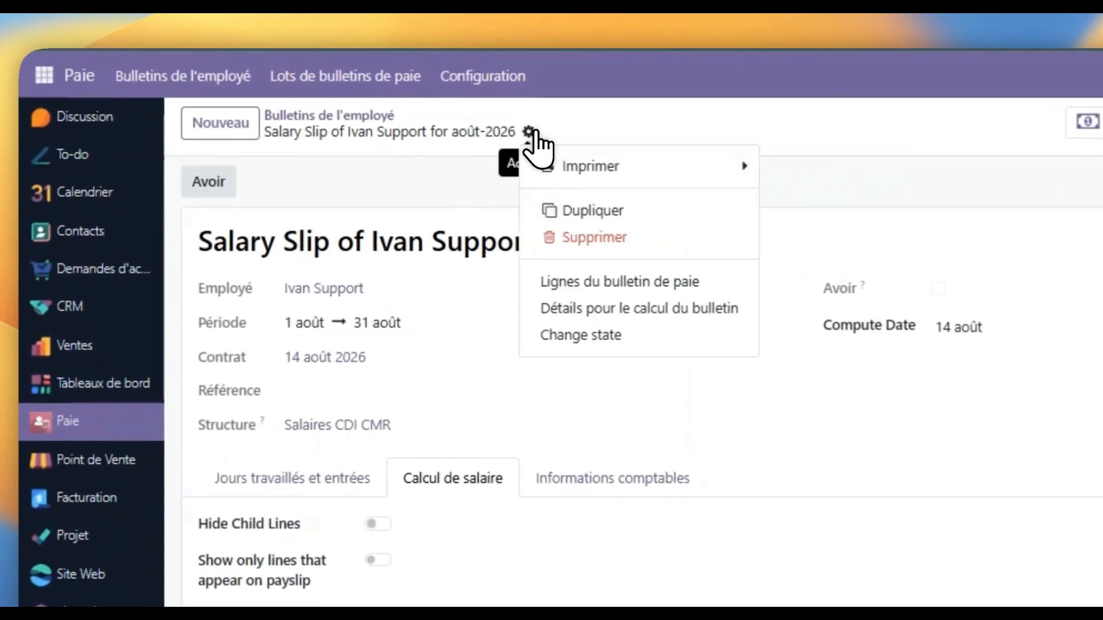
mouse_move(638, 189)
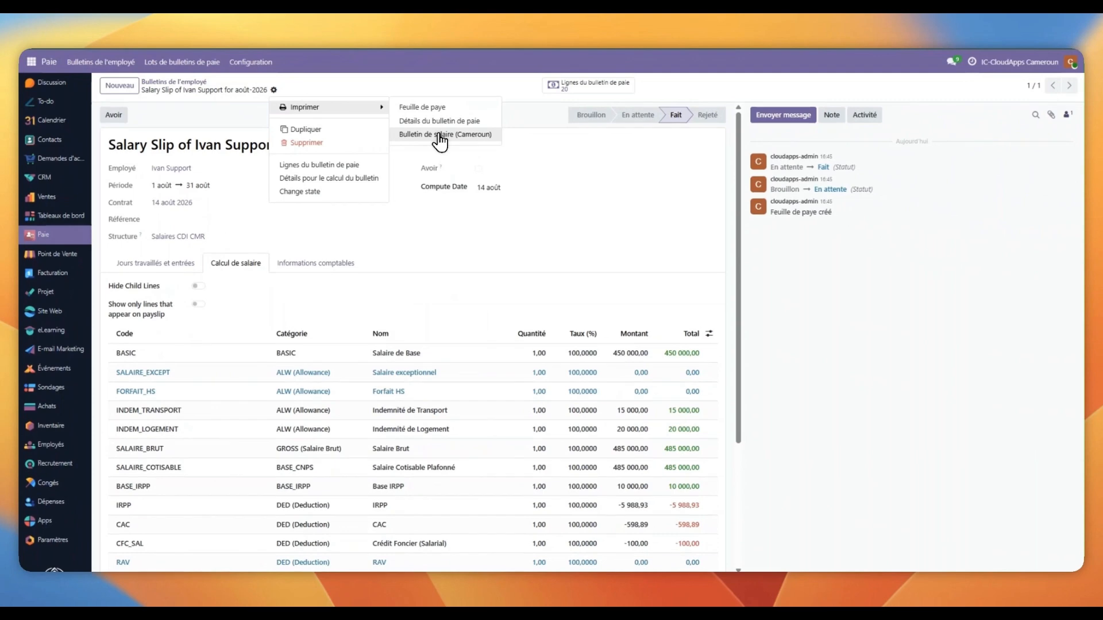
left_click(440, 137)
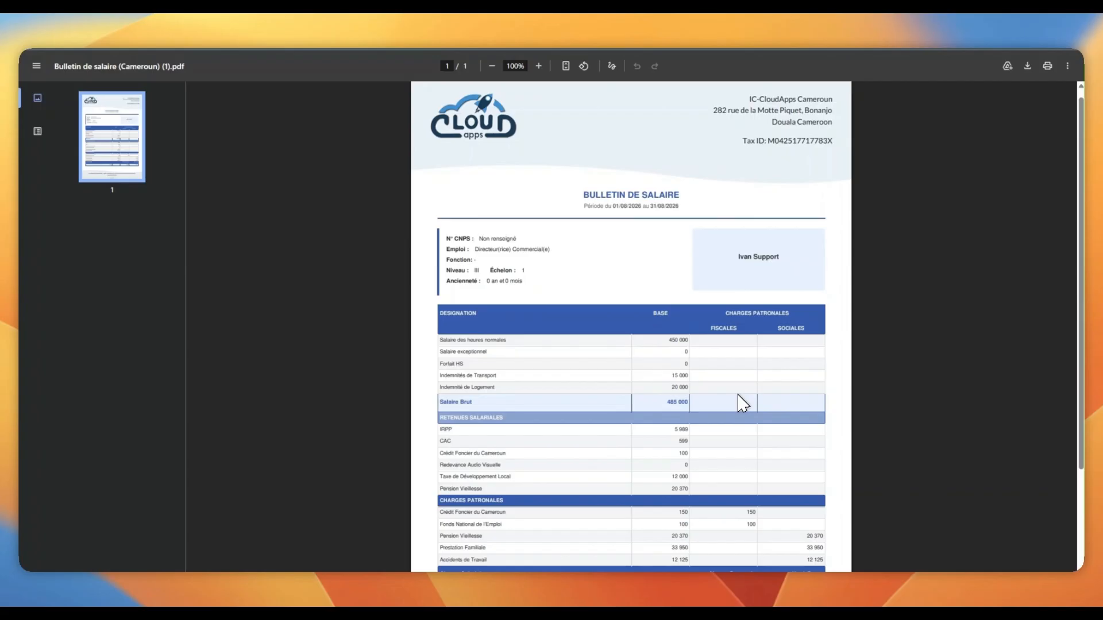
Examine the printed payslip's earnings, deductions, employer charges and net pay.
scroll(756, 475, "down", 3)
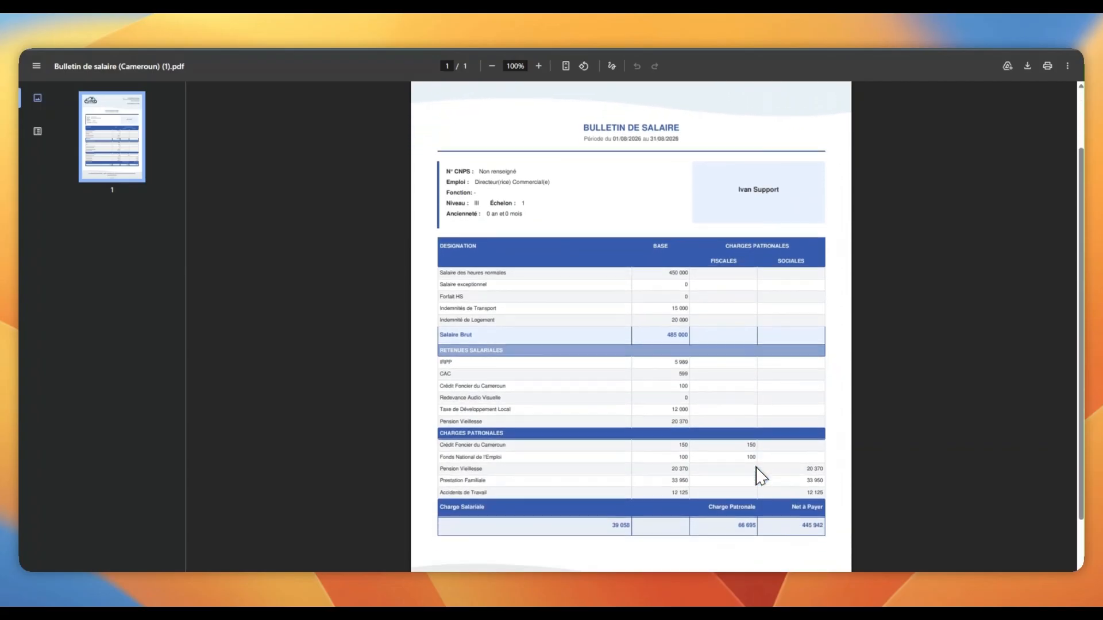
scroll(756, 475, "down", 1)
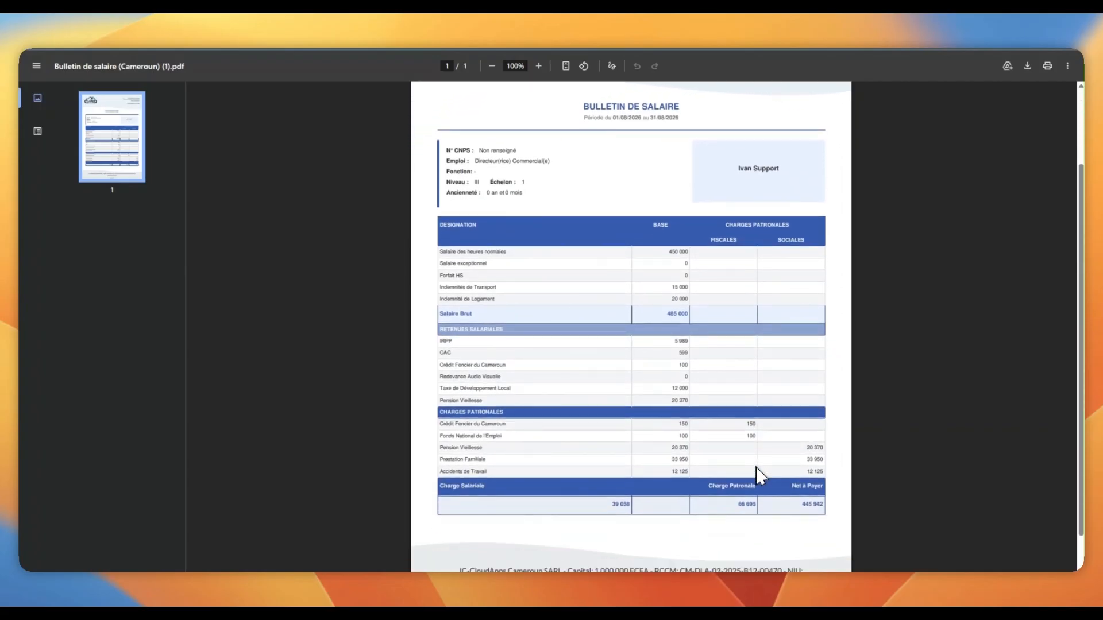
scroll(777, 502, "down", 2)
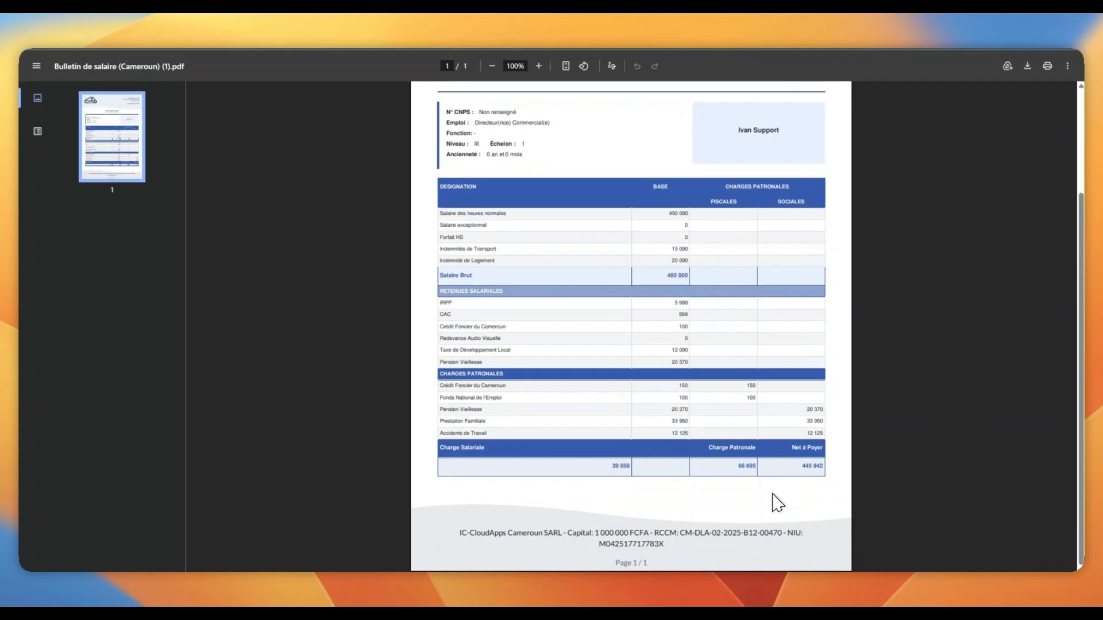